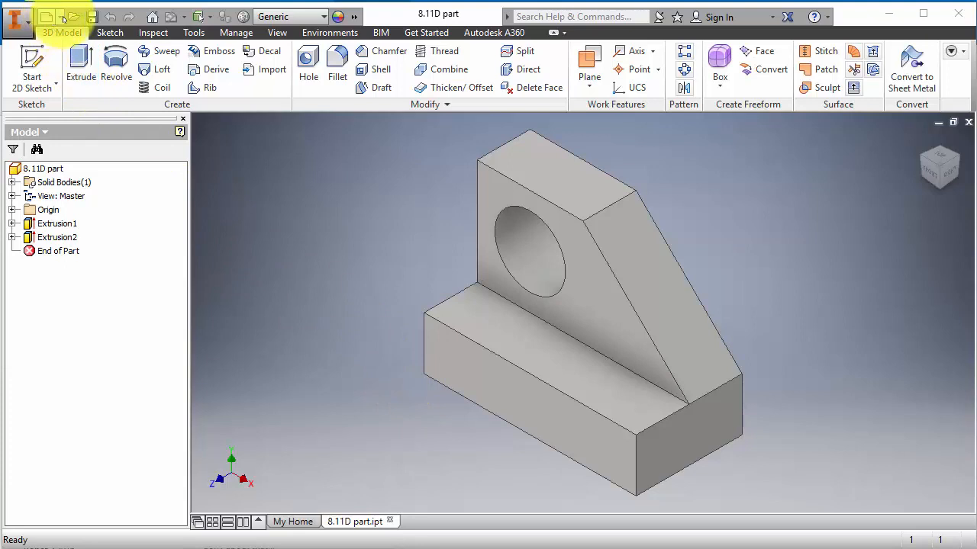
- Create a new drawing, Drawing4, from the New dropdown on the Quick Access Toolbar
left_click(60, 16)
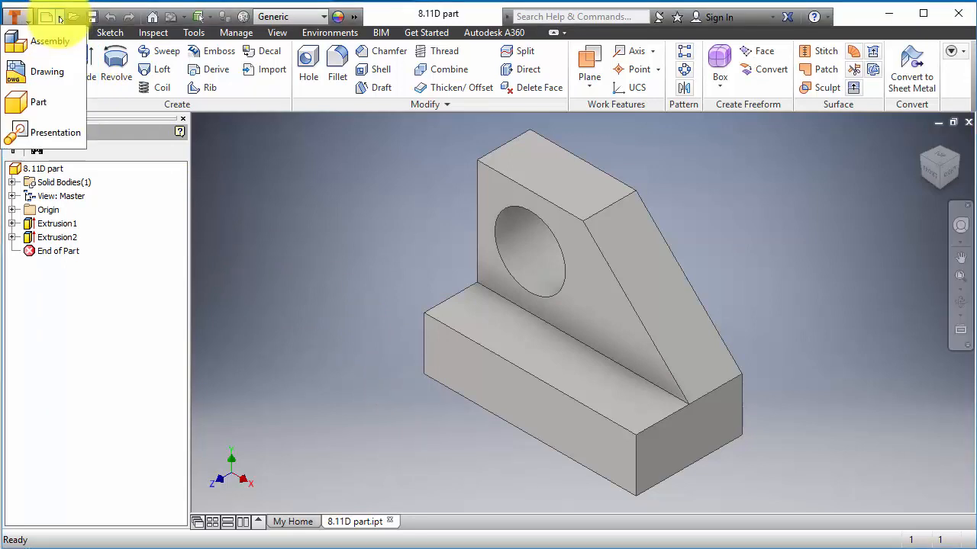
left_click(59, 73)
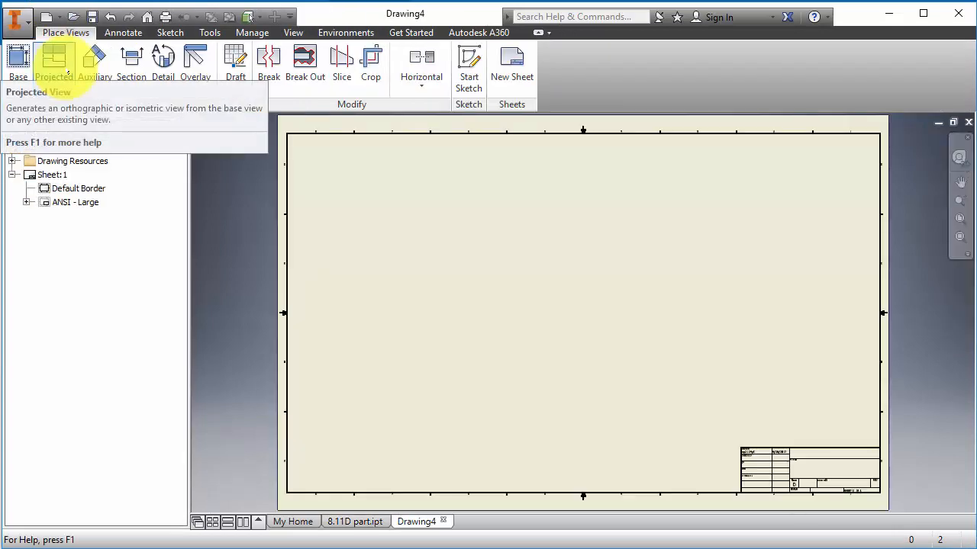
- Change Sheet:1 to size A (11 × 8.5 landscape) through Edit Sheet
right_click(42, 176)
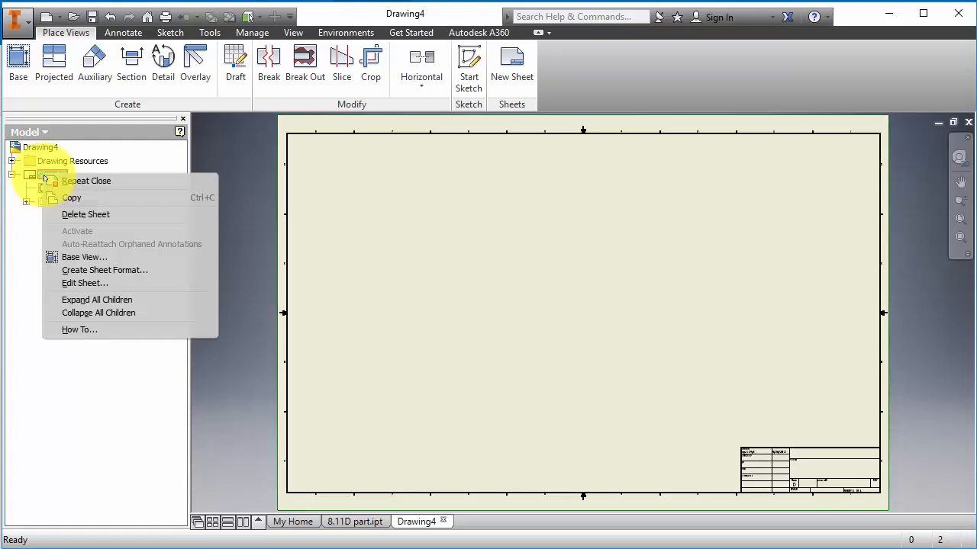
left_click(79, 283)
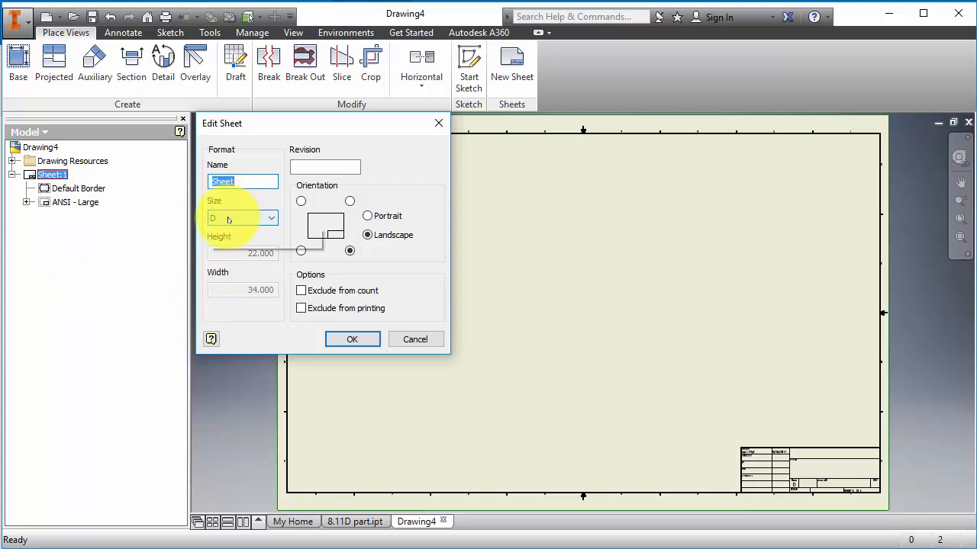
left_click(227, 218)
left_click(227, 233)
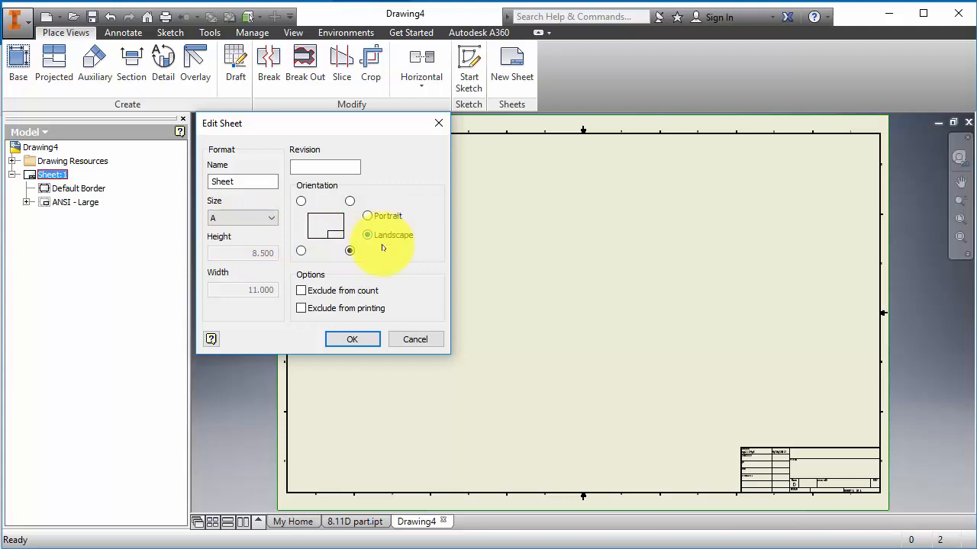
left_click(351, 340)
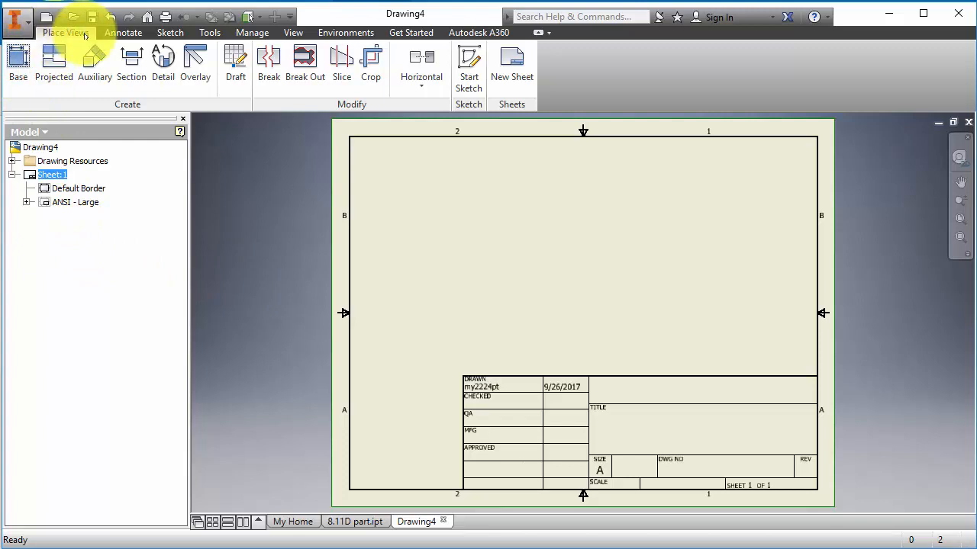
- Place a 1/4-scale base view of 8.11D part.ipt and move it to the sheet's left side
left_click(19, 62)
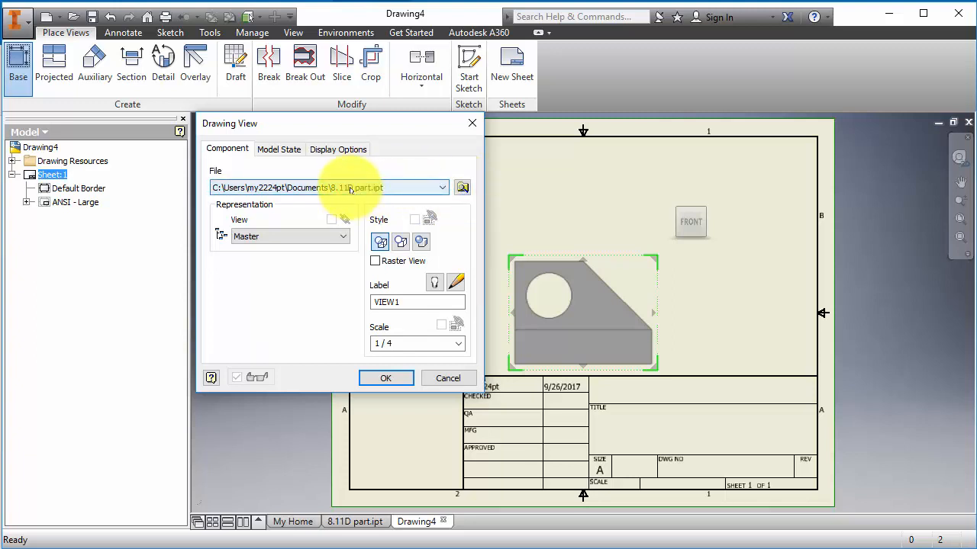
left_click(386, 378)
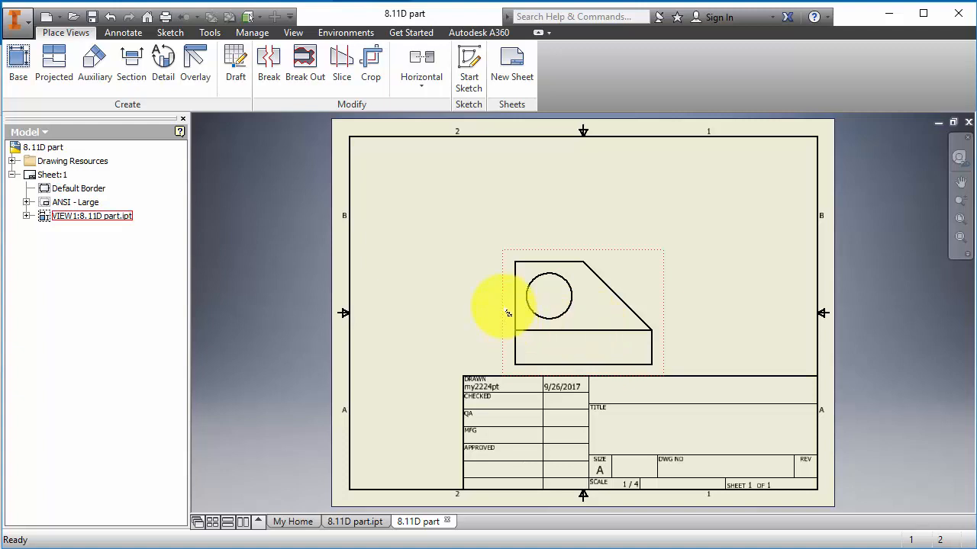
left_click_drag(508, 313, 389, 304)
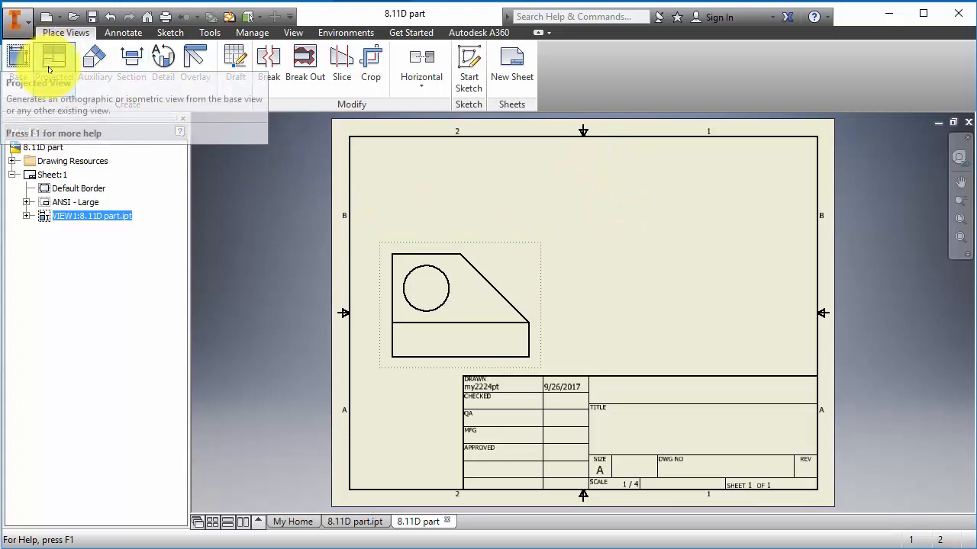
- Project top, right-side and isometric views from the front view, moving the isometric to the upper-right corner
key("Escape")
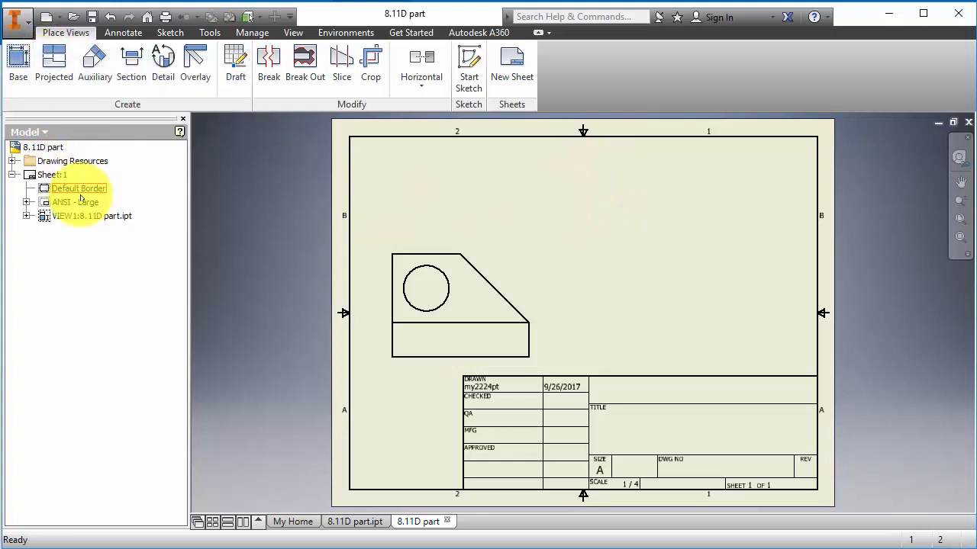
left_click(54, 61)
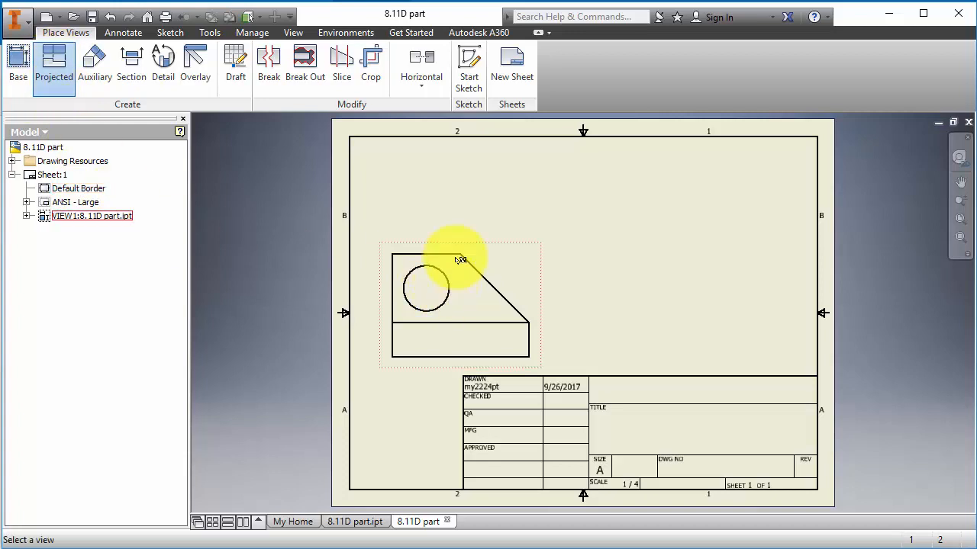
left_click(464, 305)
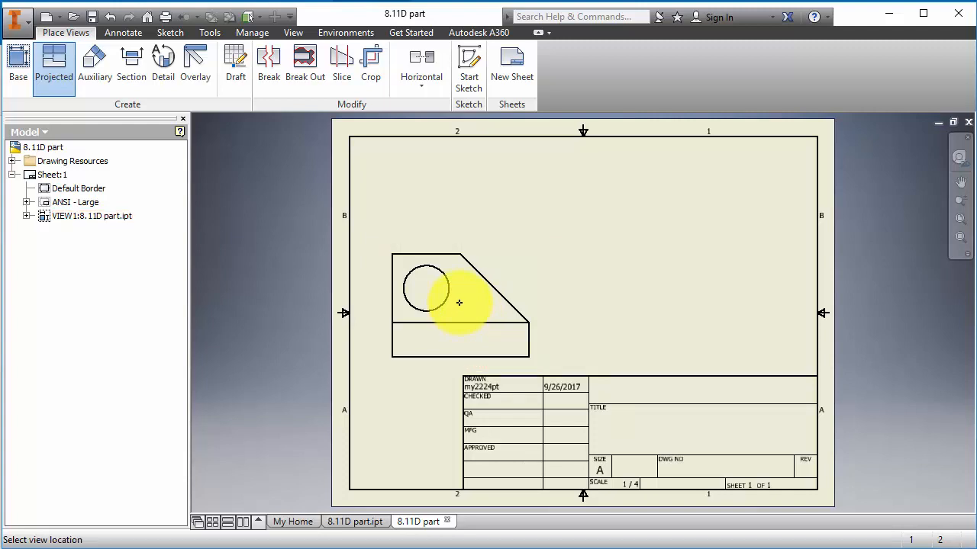
left_click(462, 214)
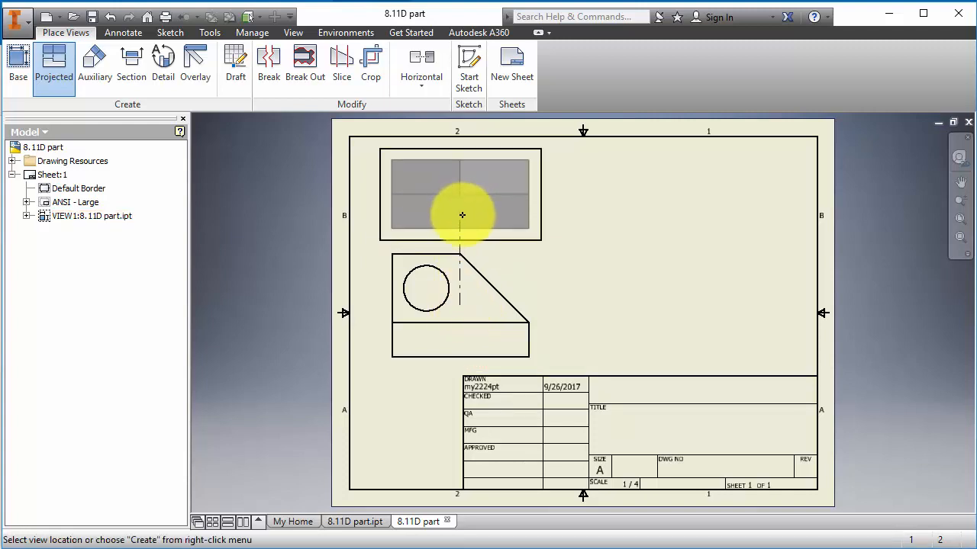
left_click(589, 308)
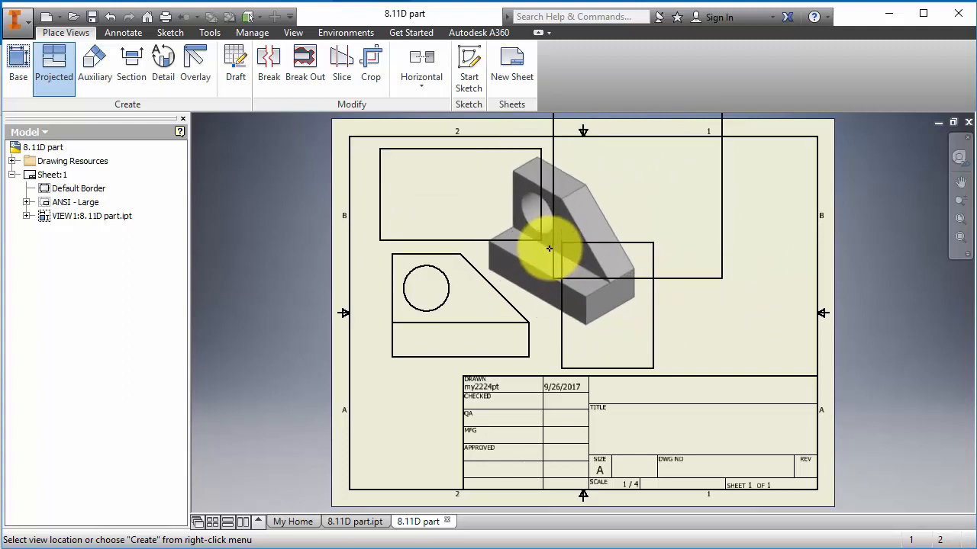
right_click(549, 248)
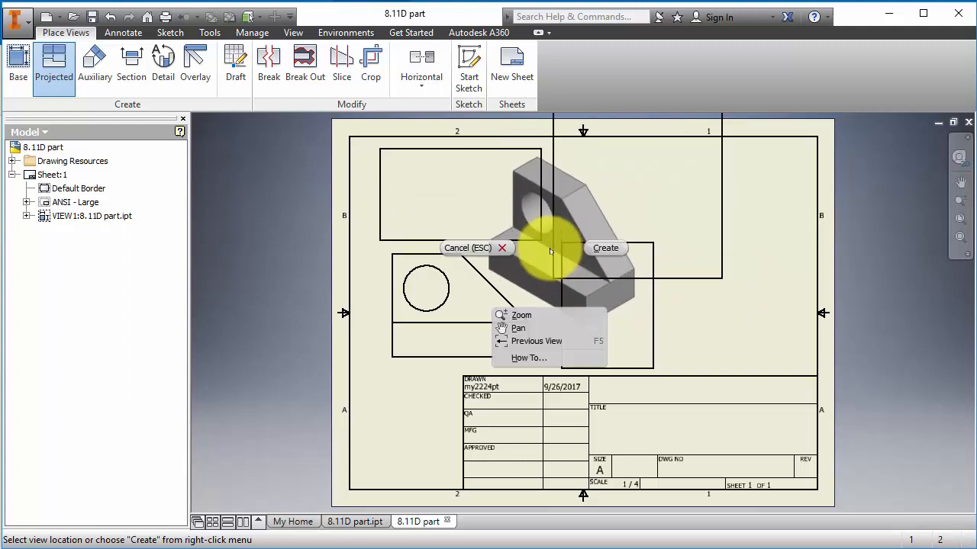
left_click(604, 248)
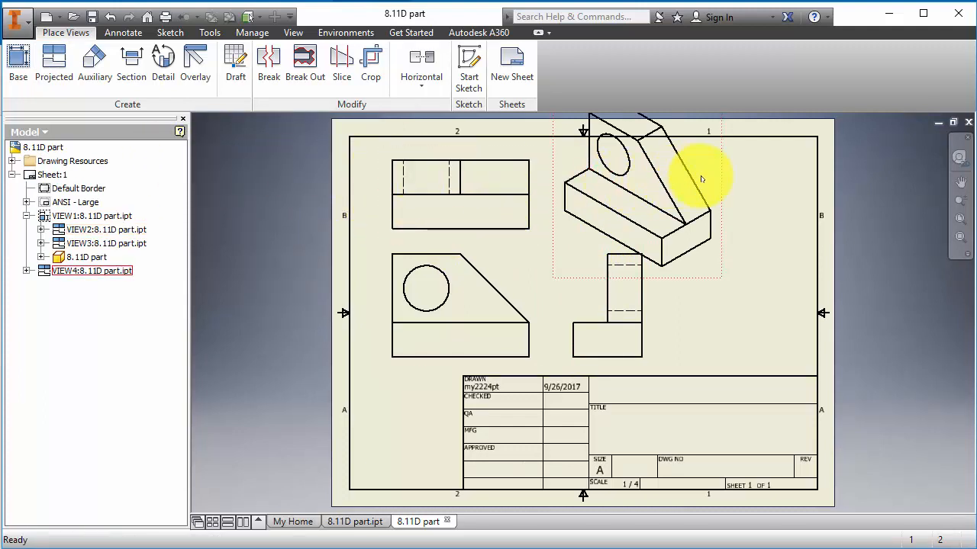
left_click_drag(722, 186, 836, 223)
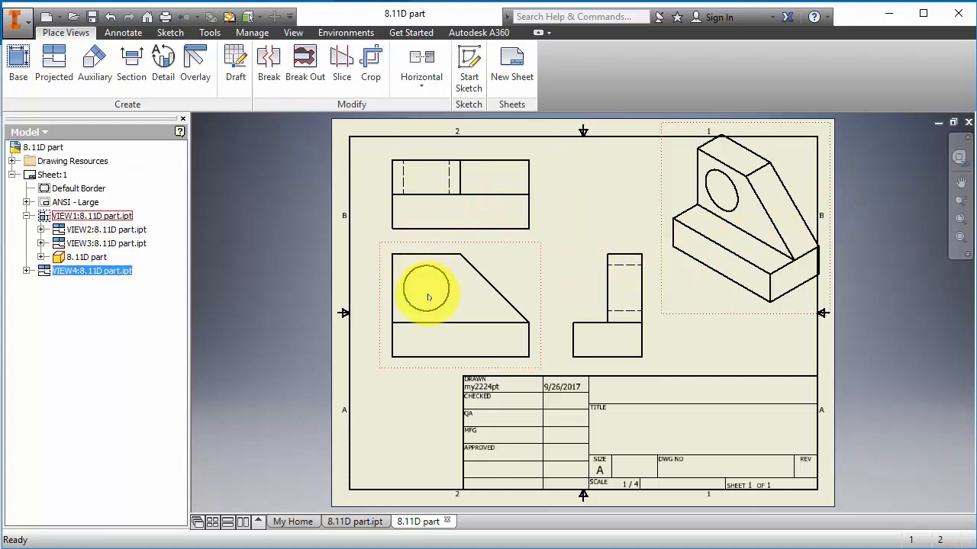
left_click(469, 302)
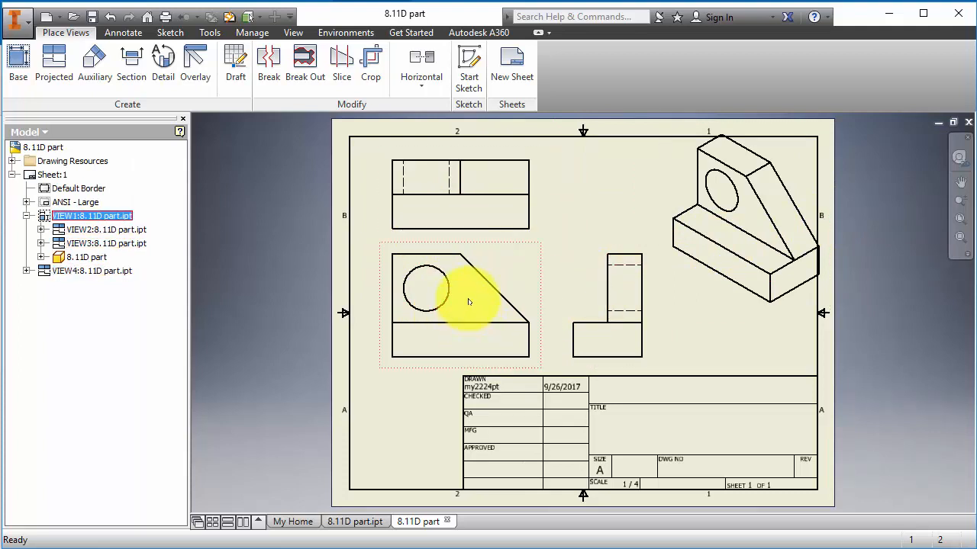
- Change VIEW1's scale from 1/4 to 1/5 so its projected views follow
right_click(72, 219)
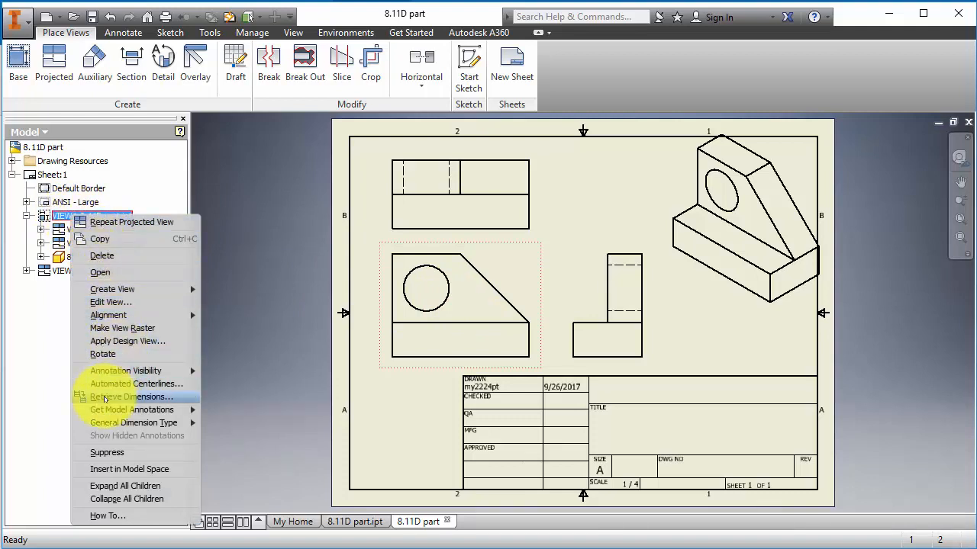
left_click(115, 302)
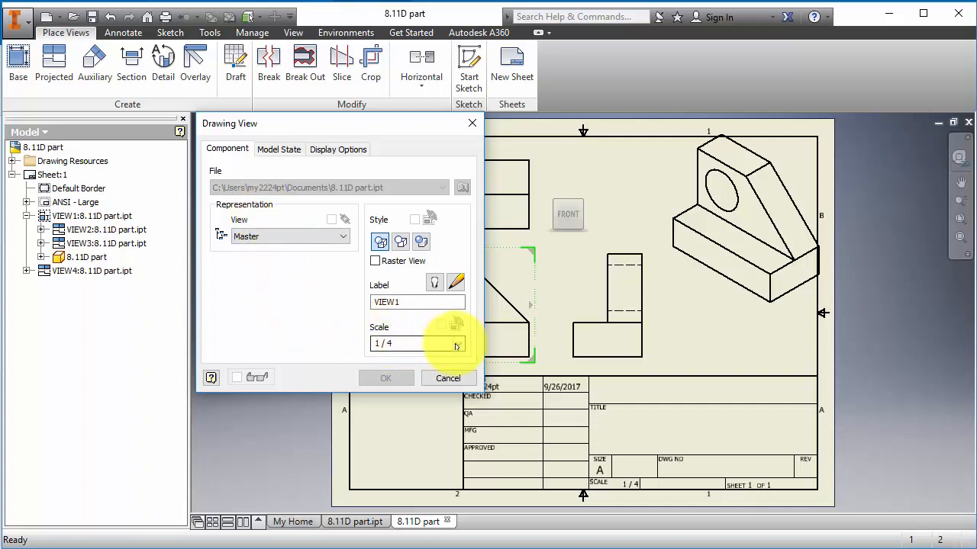
left_click(457, 344)
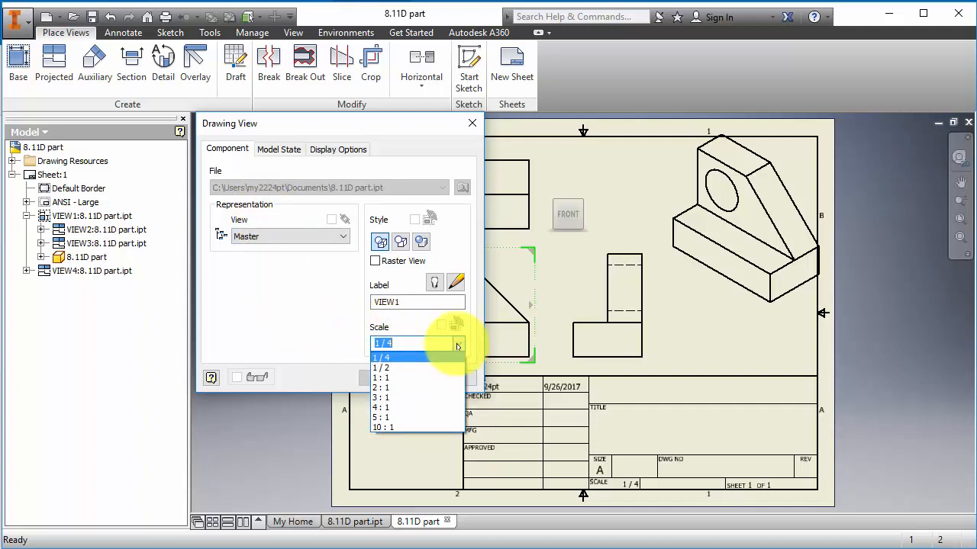
left_click(429, 342)
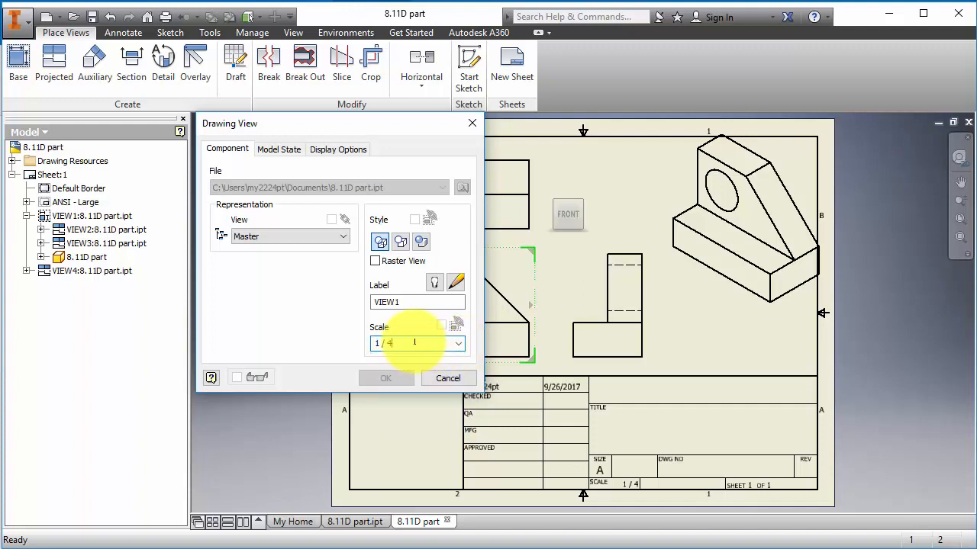
key("BackSpace")
type("5")
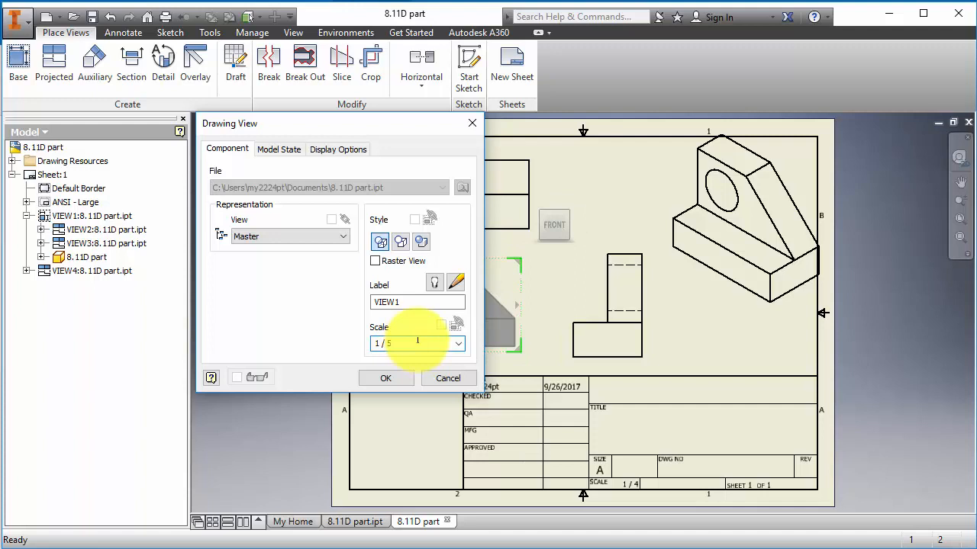
left_click_drag(379, 135, 232, 134)
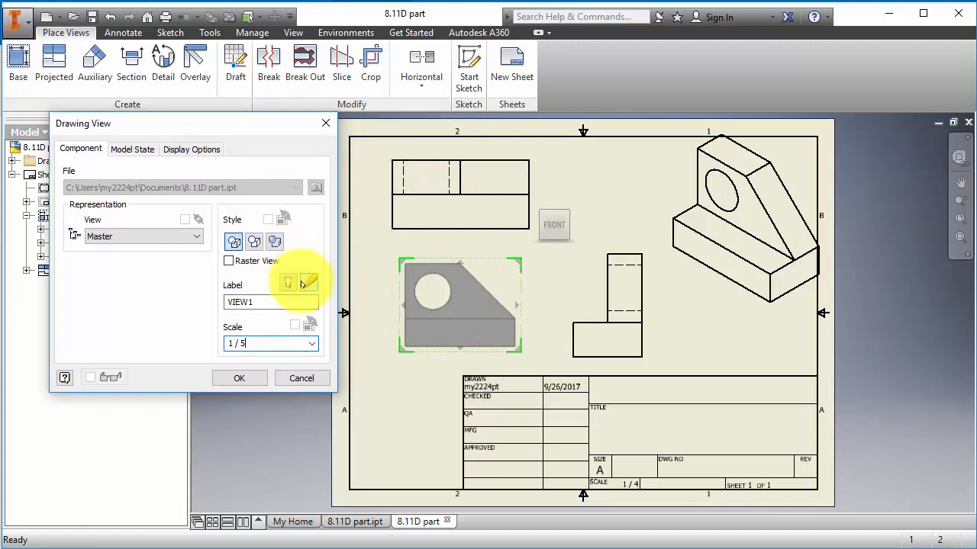
left_click(249, 379)
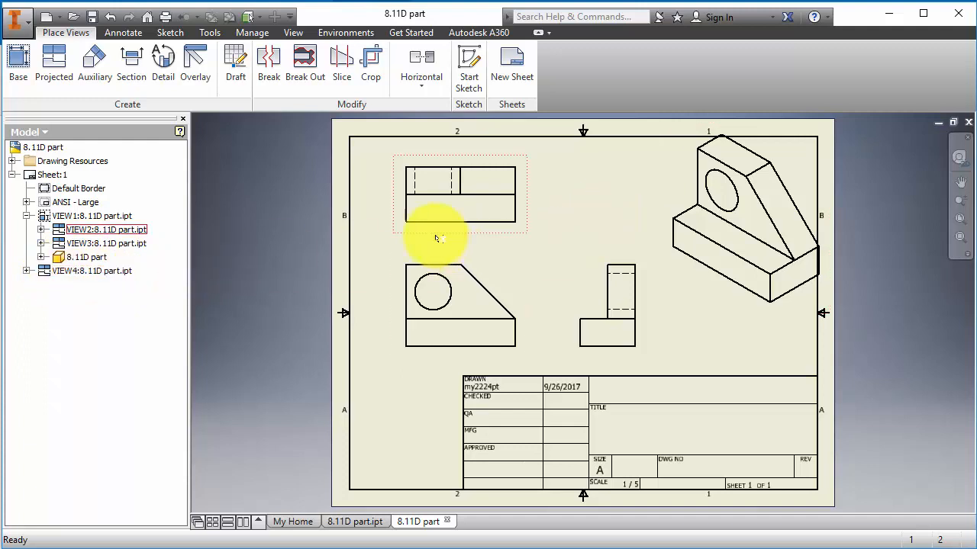
- Nudge the front view group up slightly and move the side view slightly left
left_click_drag(451, 265, 449, 245)
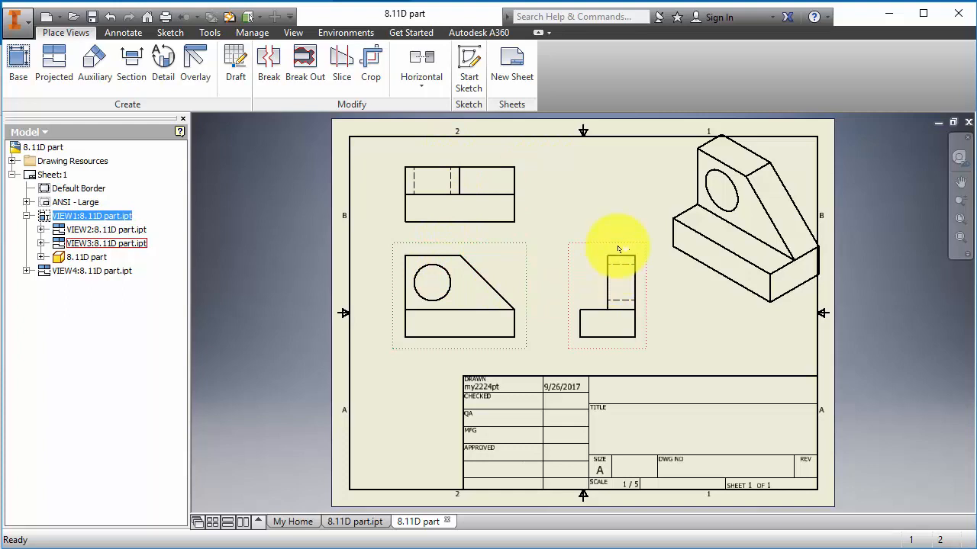
left_click_drag(616, 247, 614, 248)
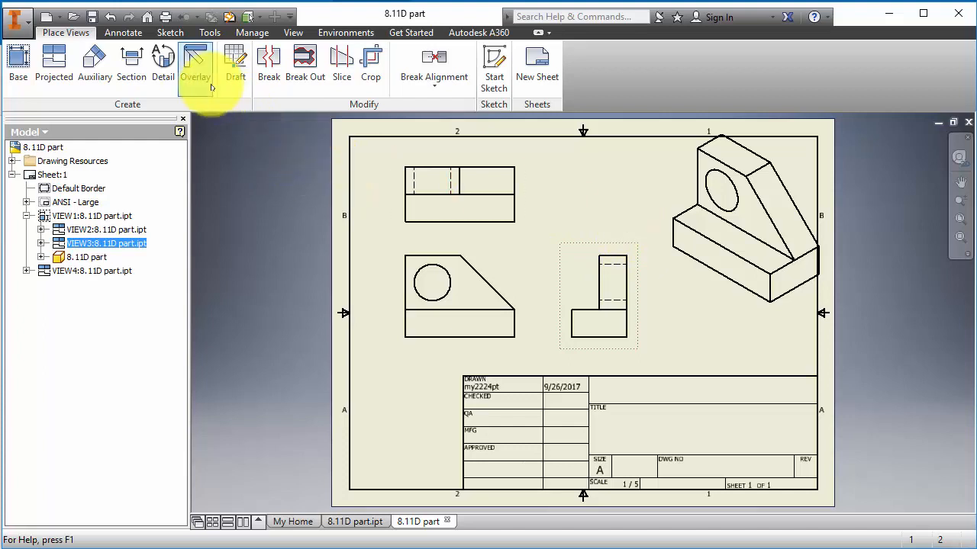
- Add the 12.00 width below the front view, turning off Edit dimension when created
left_click(122, 33)
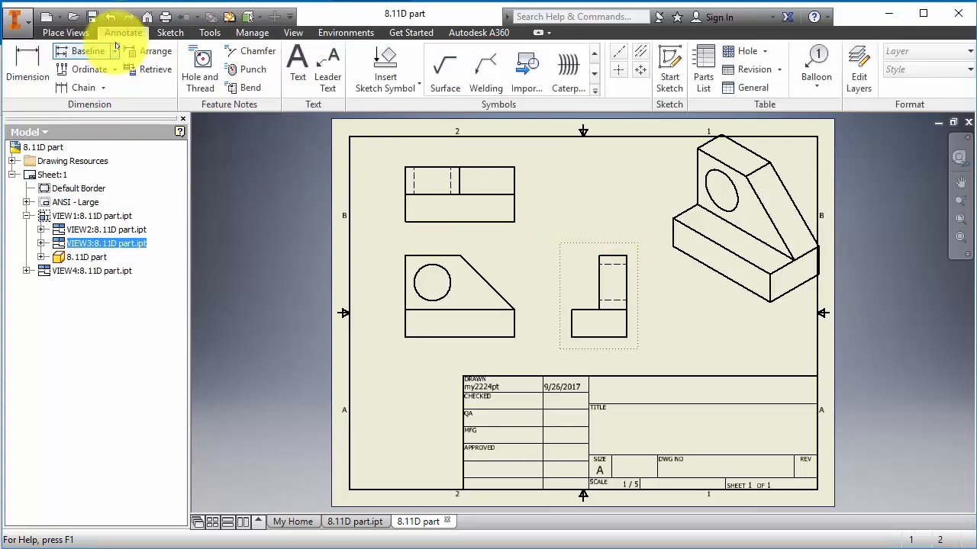
left_click(25, 63)
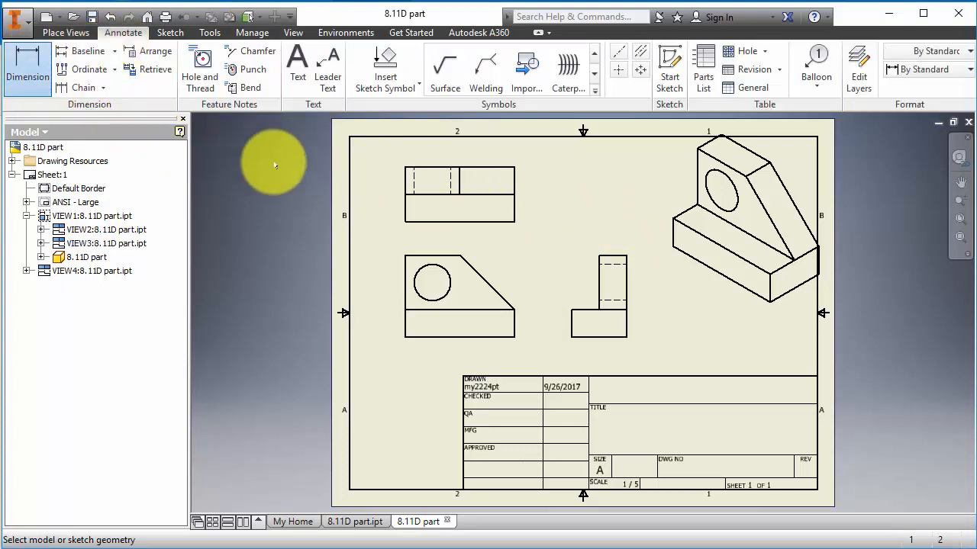
left_click(478, 338)
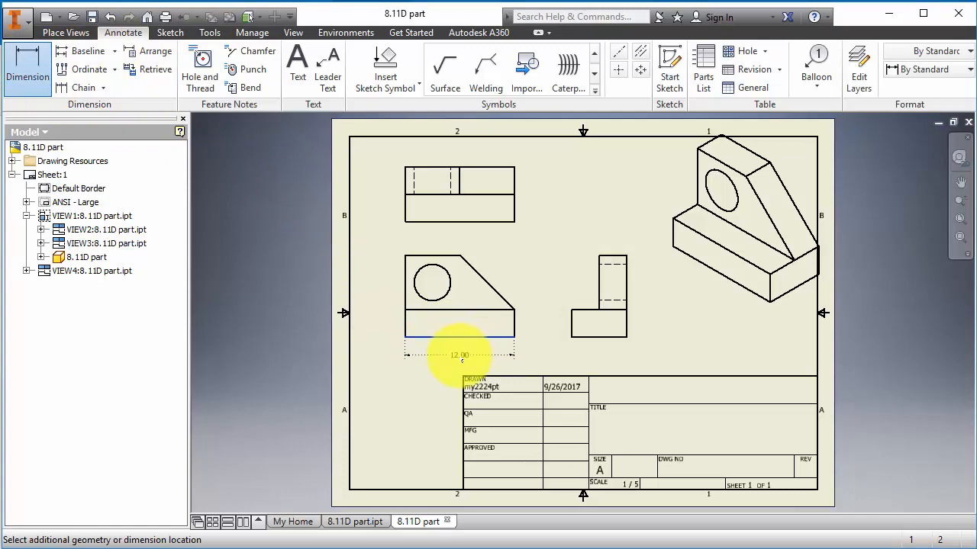
left_click(451, 344)
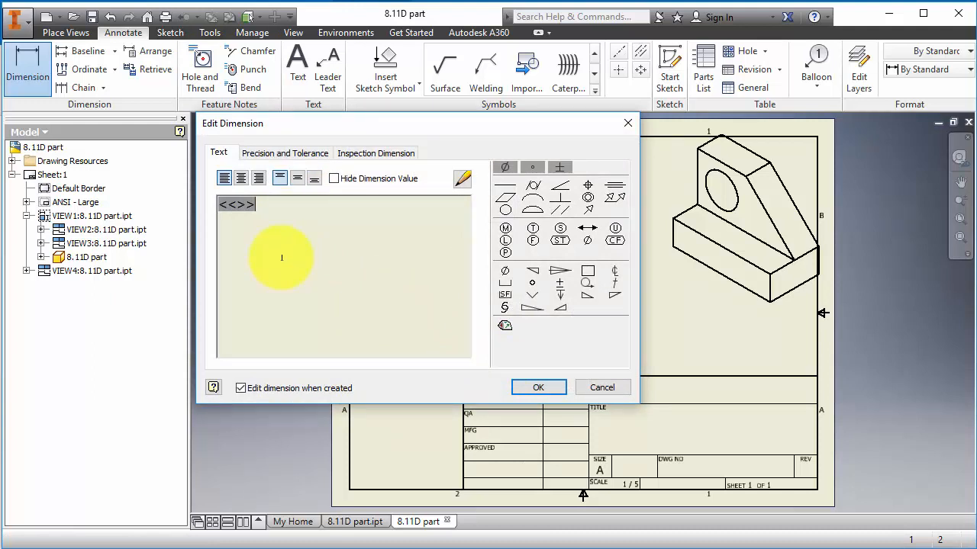
left_click(241, 388)
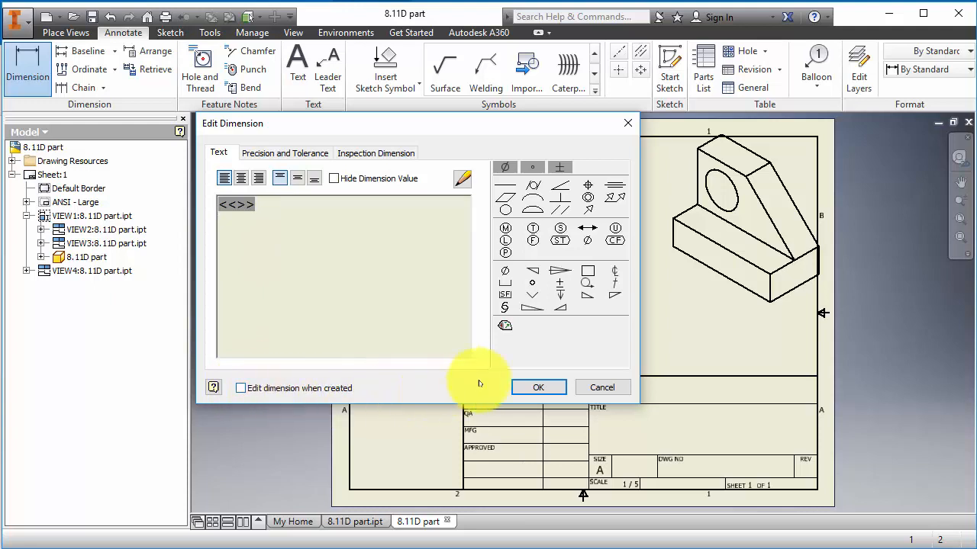
left_click(538, 388)
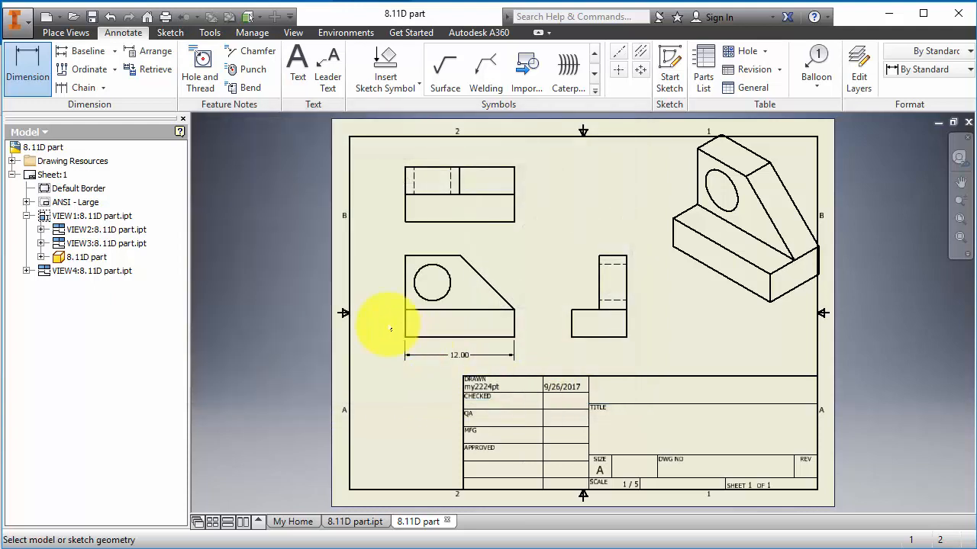
- Dimension the front view's 9.00 overall height, 3.00 base height and 3.00 hole-centre height
left_click(407, 336)
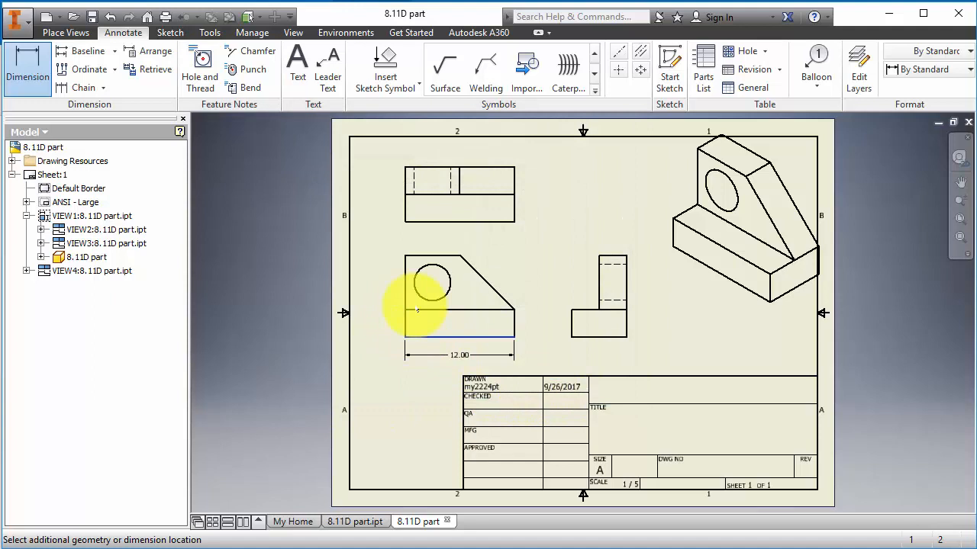
left_click(411, 254)
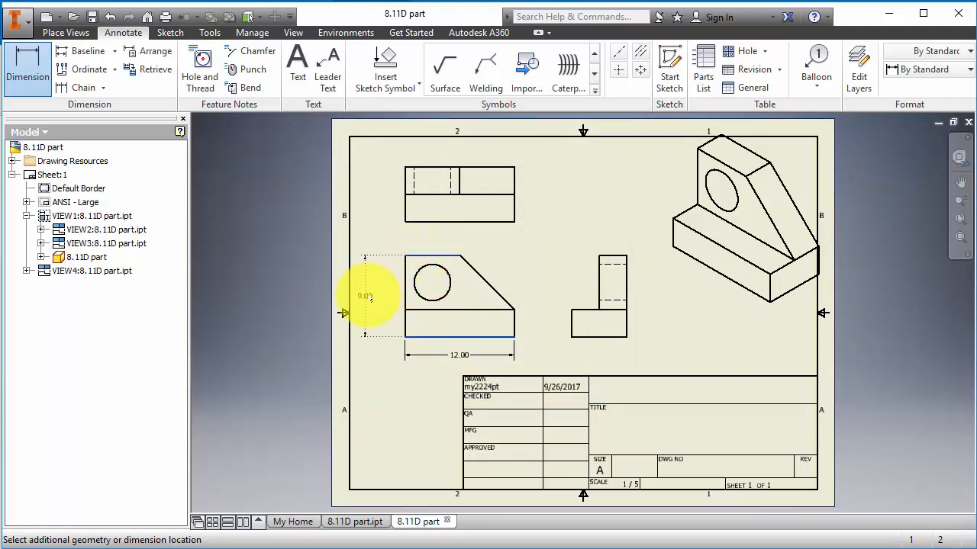
left_click(365, 294)
left_click(417, 336)
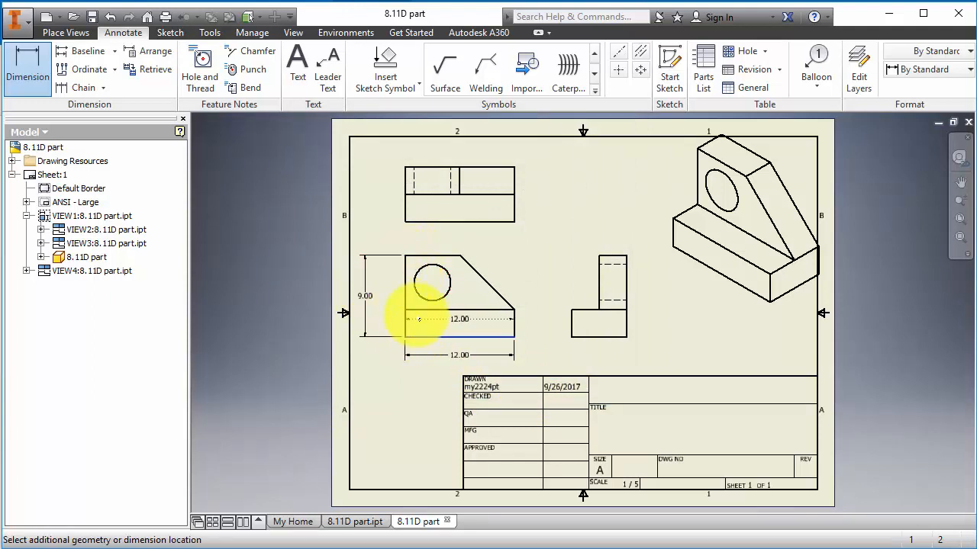
left_click(416, 310)
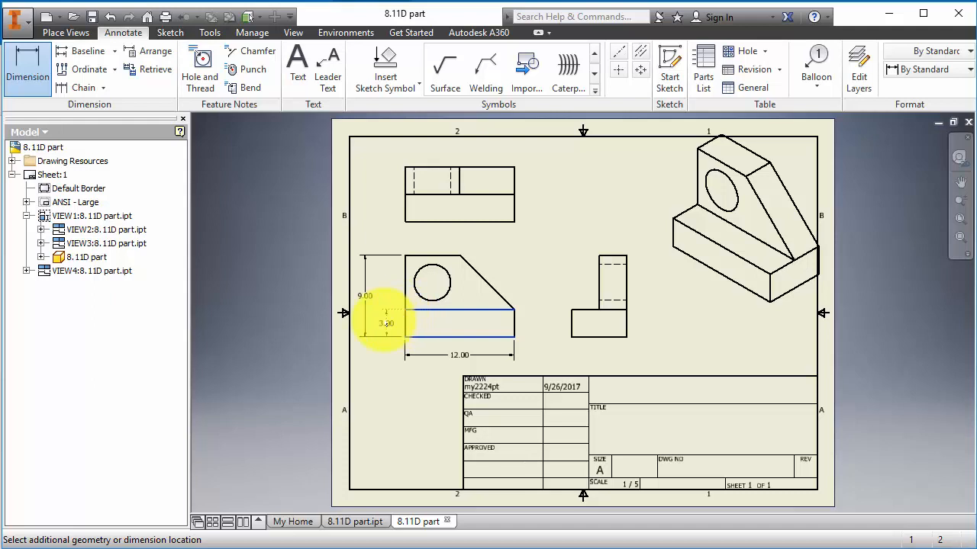
left_click(386, 324)
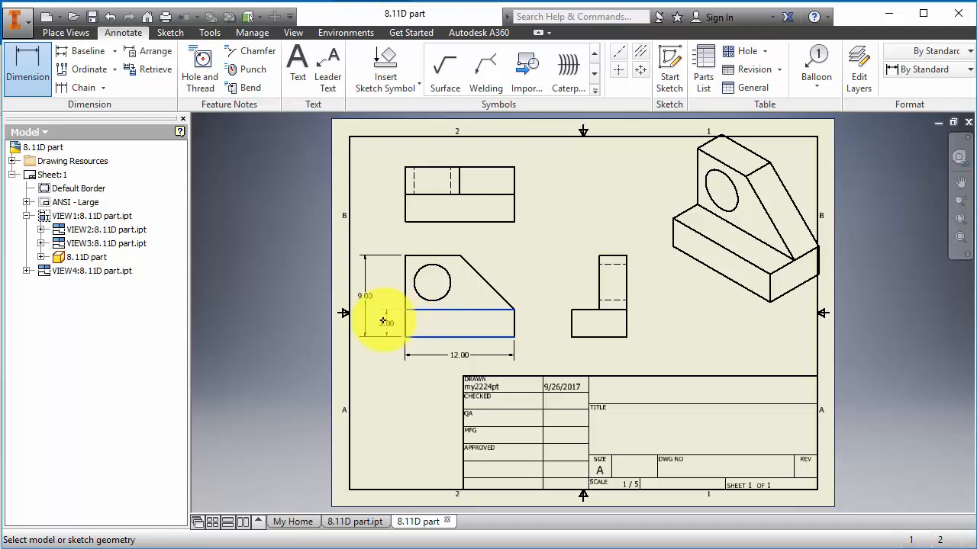
left_click(424, 258)
left_click(432, 283)
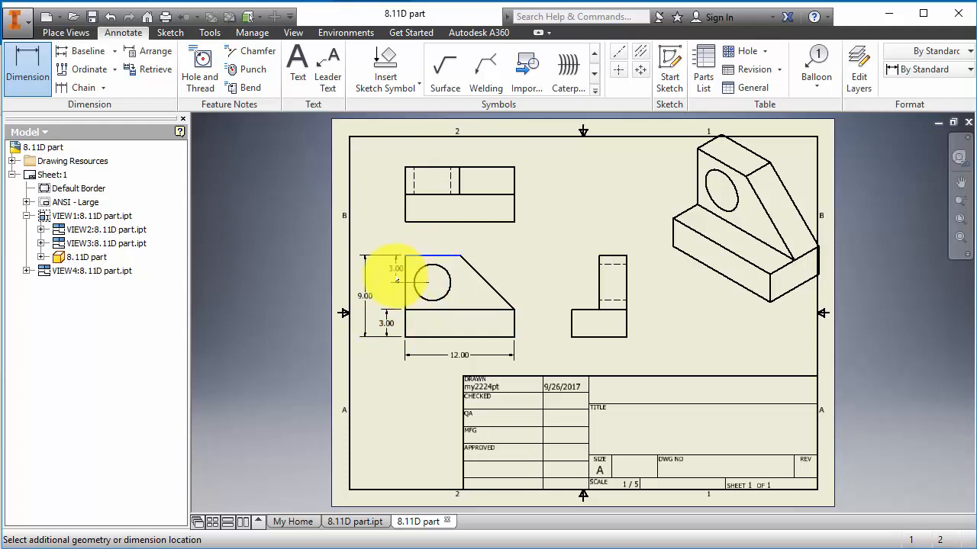
left_click(387, 274)
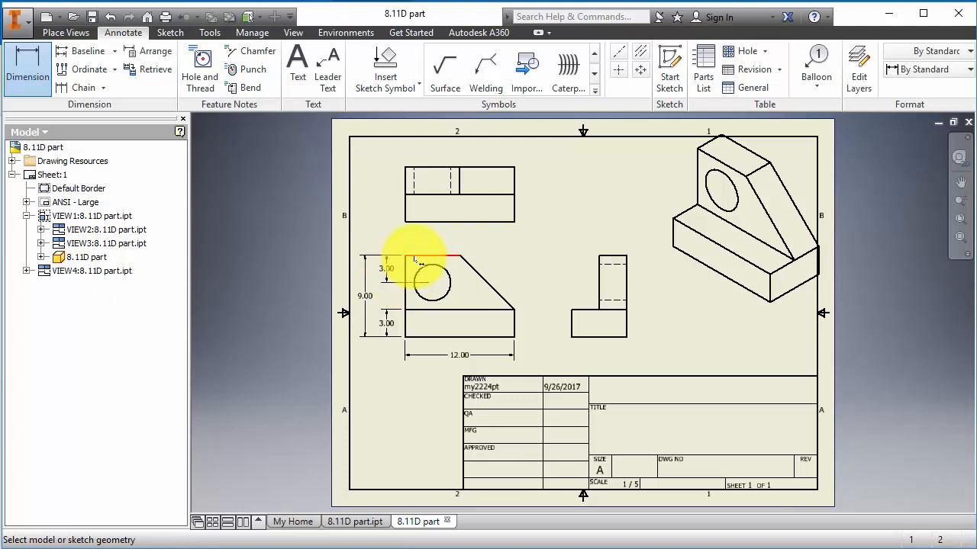
left_click(405, 271)
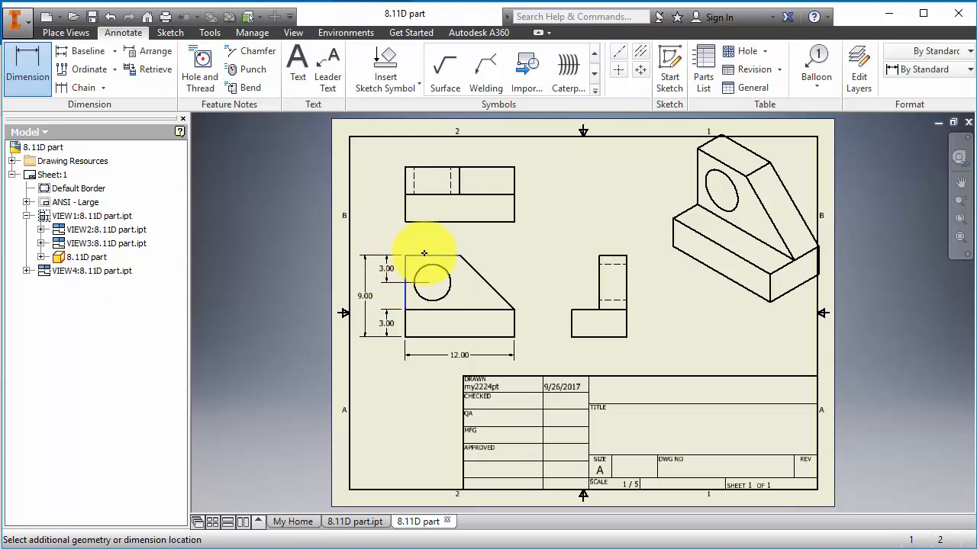
key("Escape")
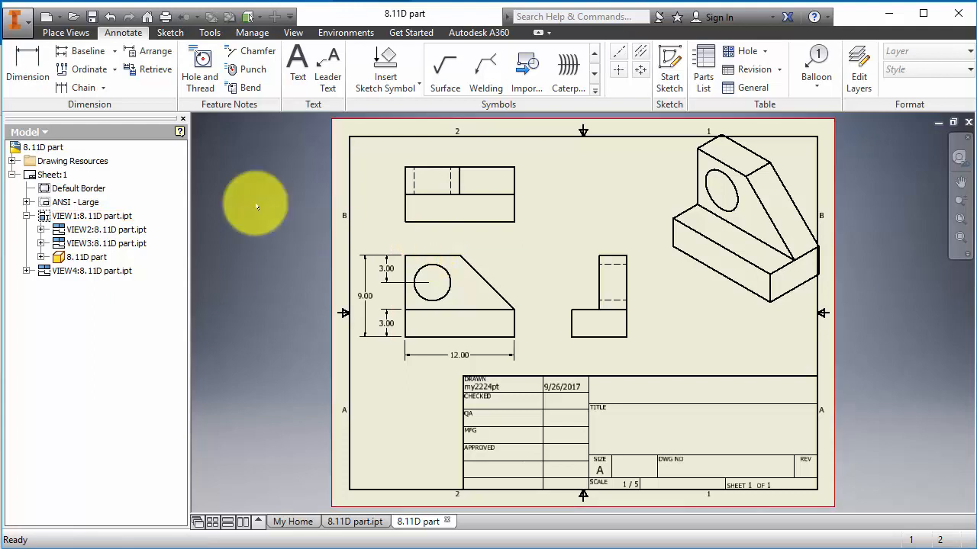
- Add the 6.00 top width and 3.00 horizontal hole location above the front view
left_click(27, 58)
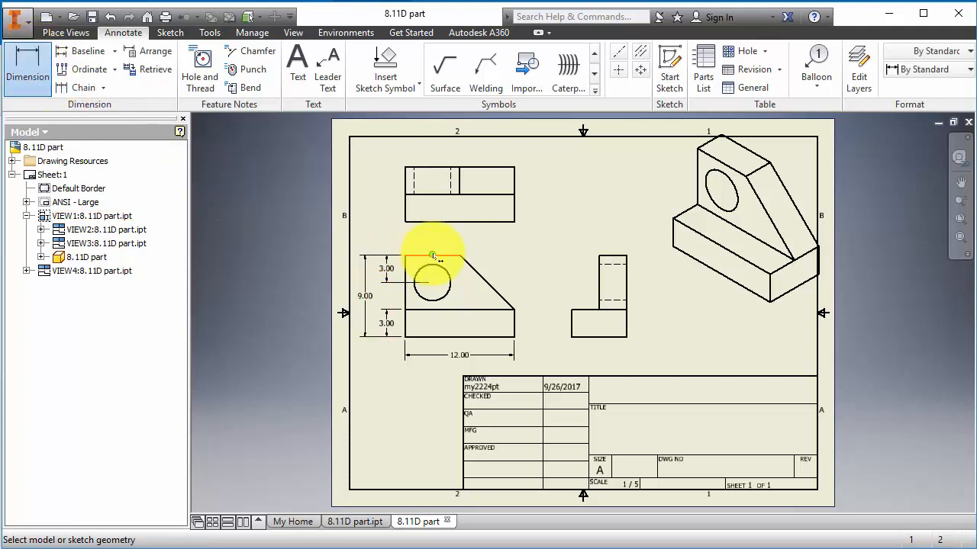
left_click(23, 76)
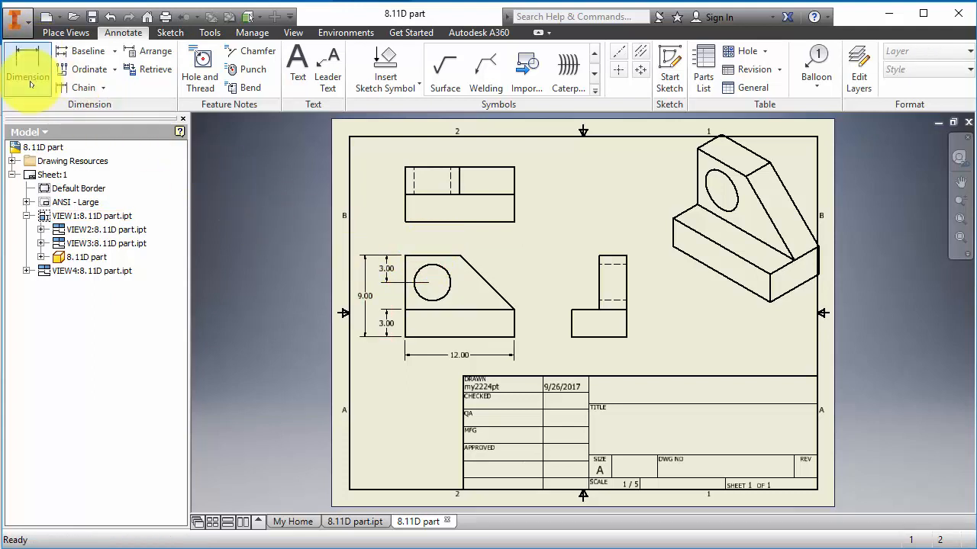
left_click(448, 259)
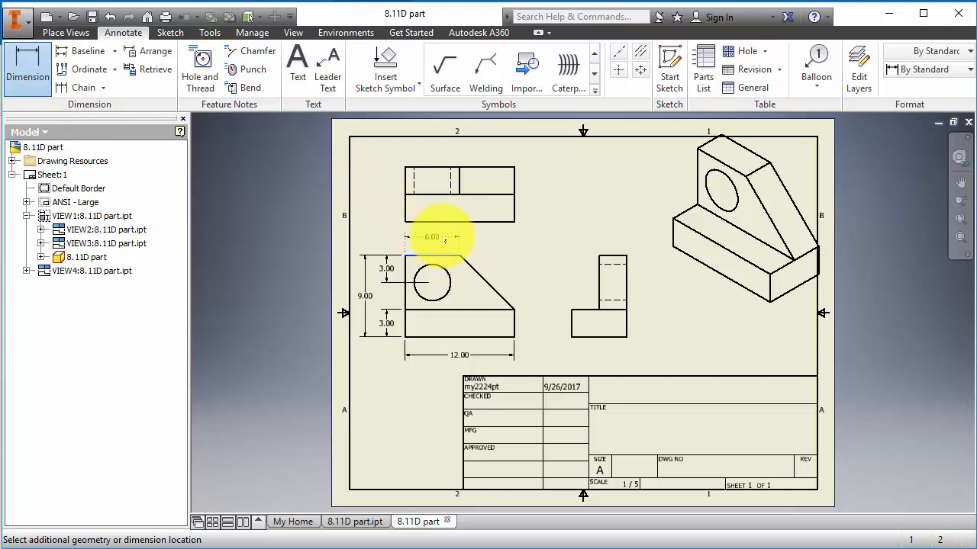
left_click(445, 241)
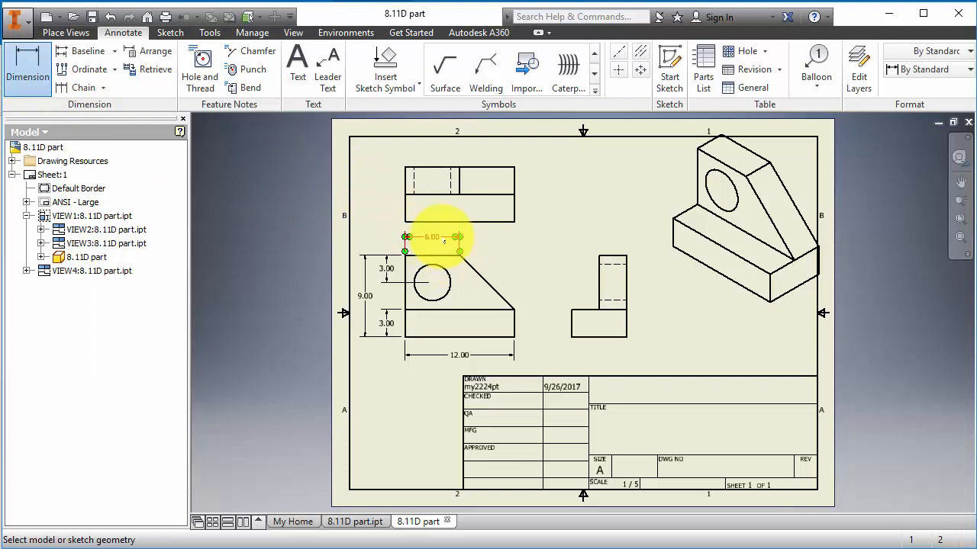
left_click(415, 279)
left_click(432, 281)
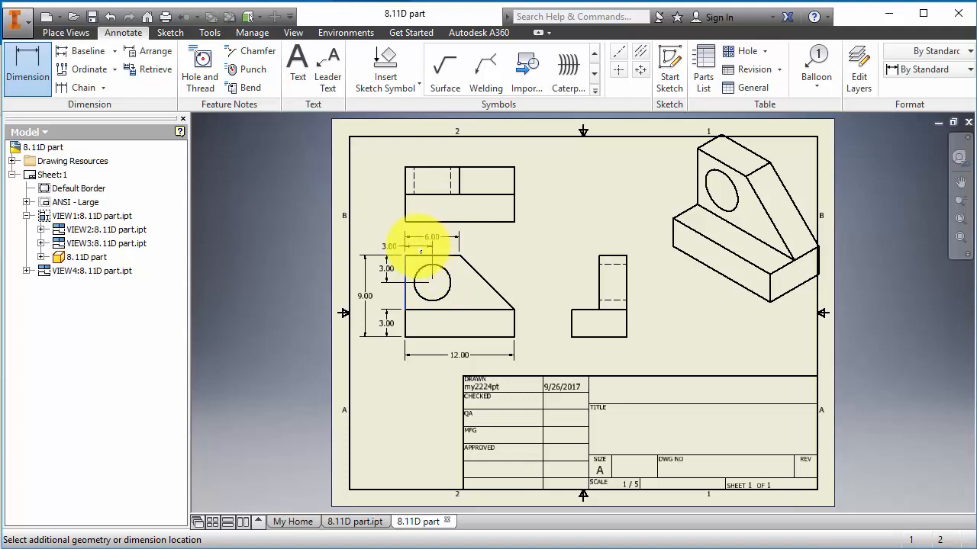
left_click(421, 252)
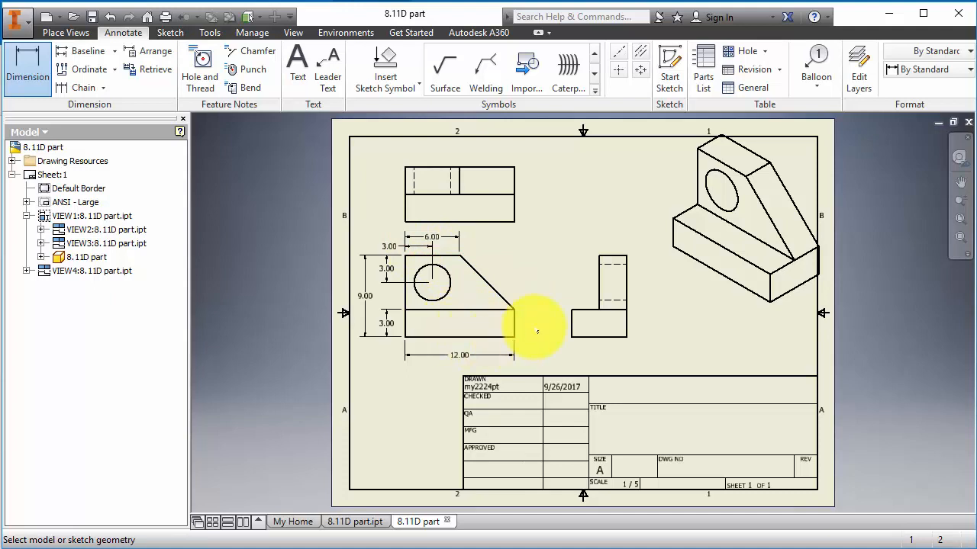
- Add the Ø4.00 hole diameter callout and the 3.00 width above the side view
left_click(450, 283)
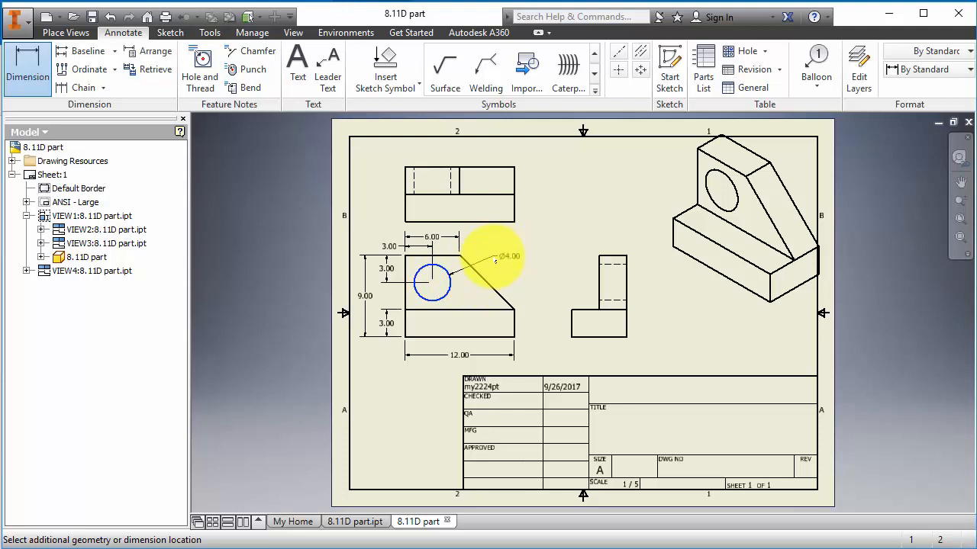
left_click(489, 262)
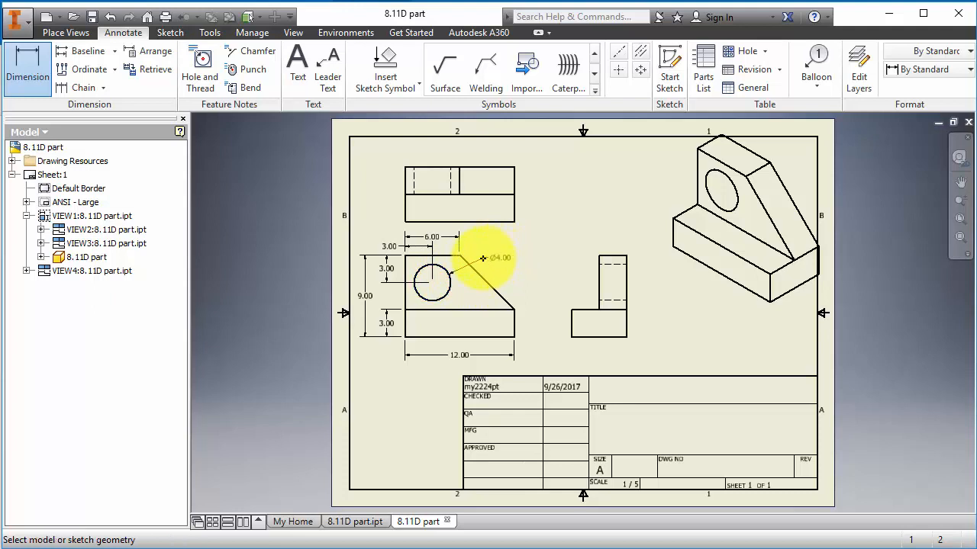
left_click(622, 259)
left_click(618, 243)
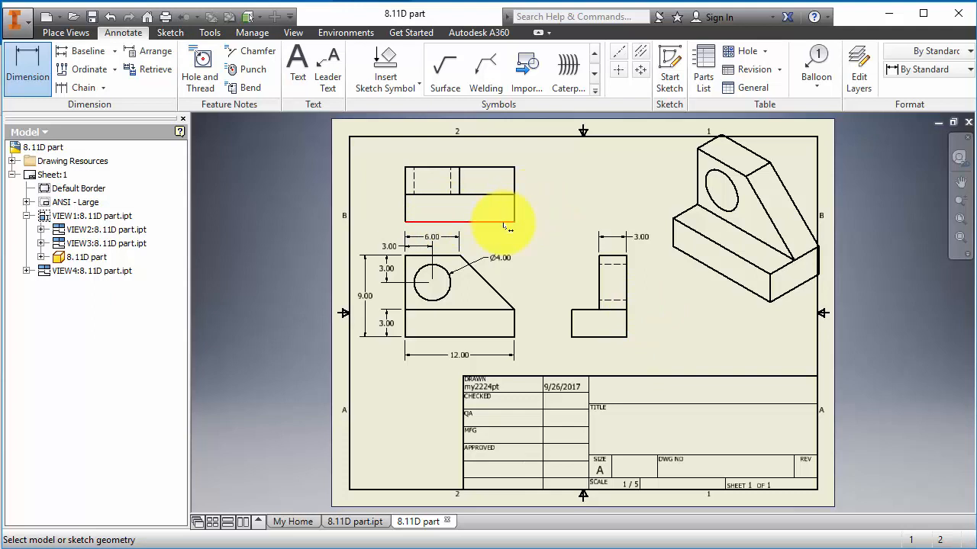
- Dimension the top view's 6.00 depth on its right side and finish dimensioning
left_click(504, 223)
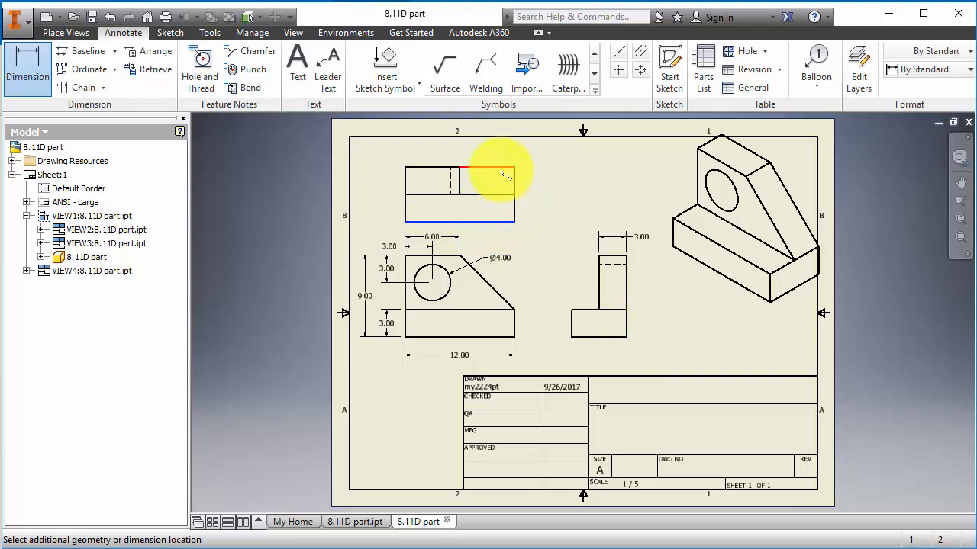
left_click(501, 168)
left_click(545, 201)
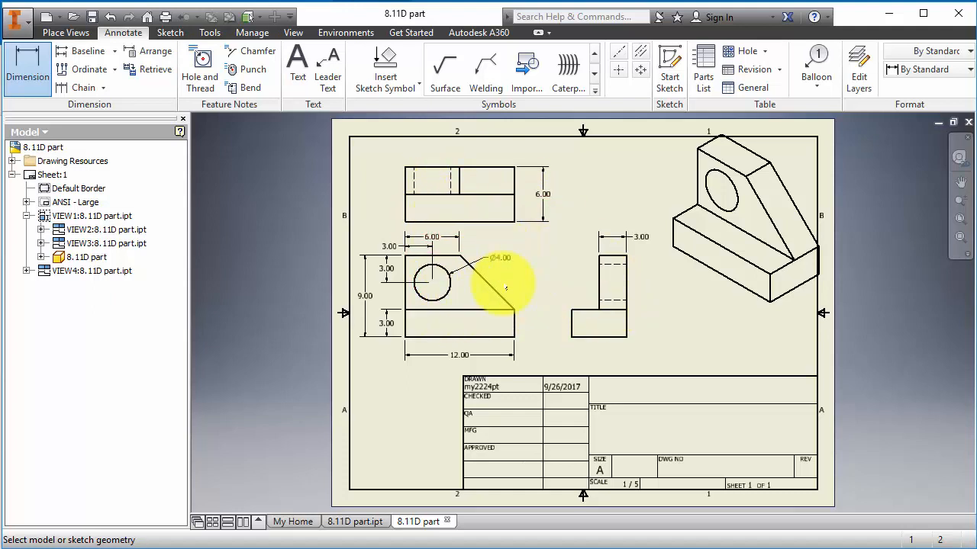
key("Escape")
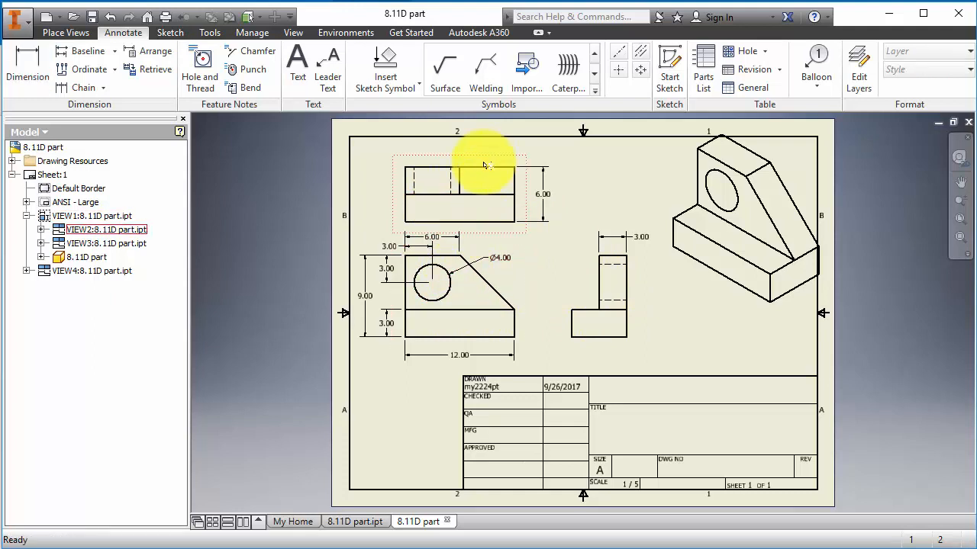
- Switch VIEW2 to Hidden Line Removed style, unchecking Style from Base
left_click(89, 230)
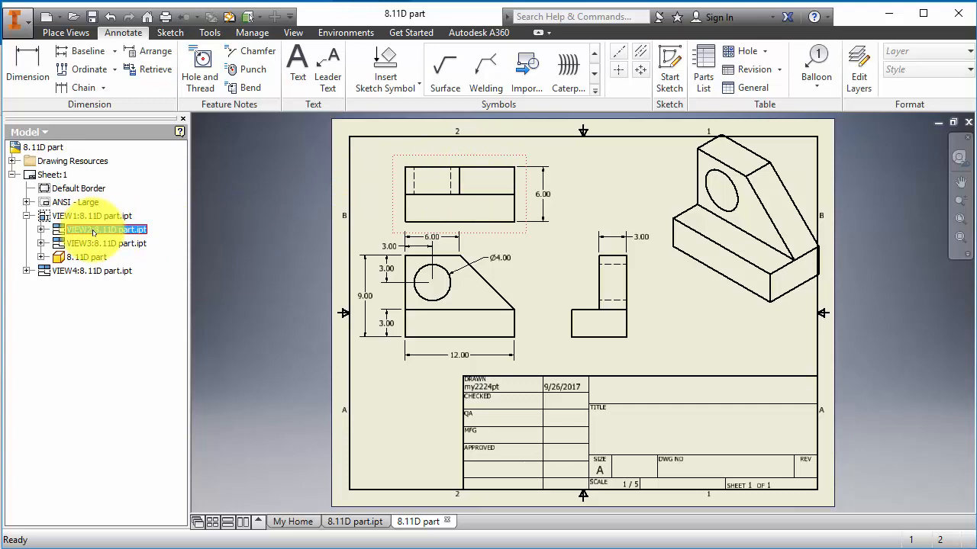
right_click(93, 232)
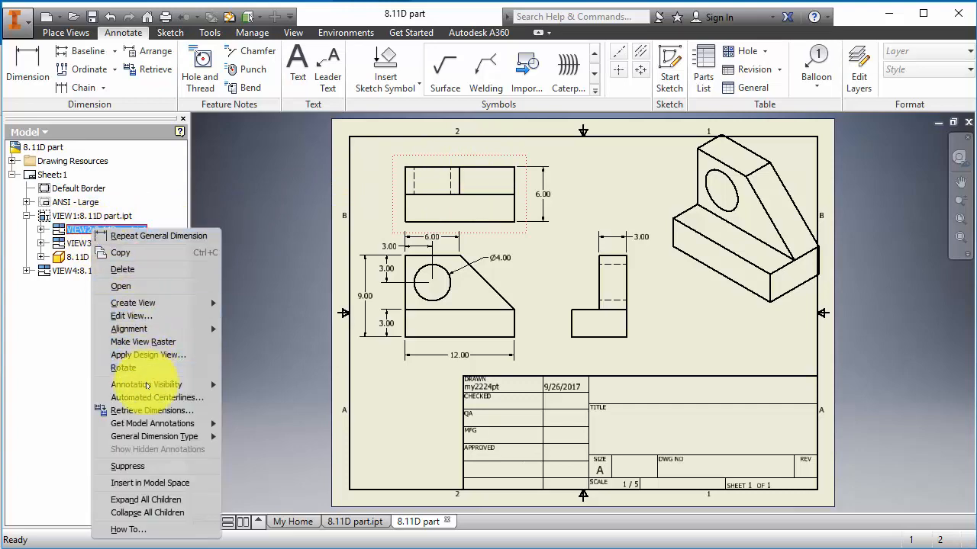
left_click(137, 315)
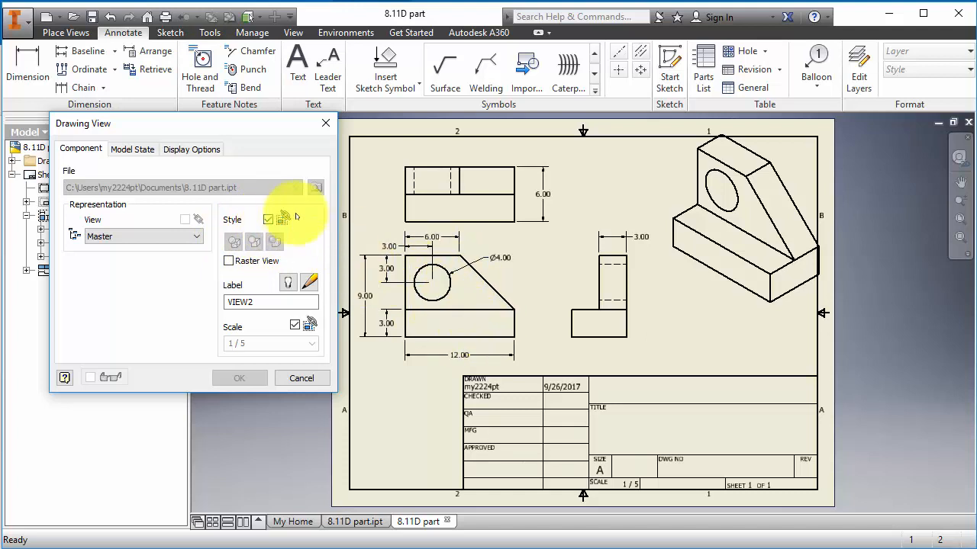
left_click(267, 220)
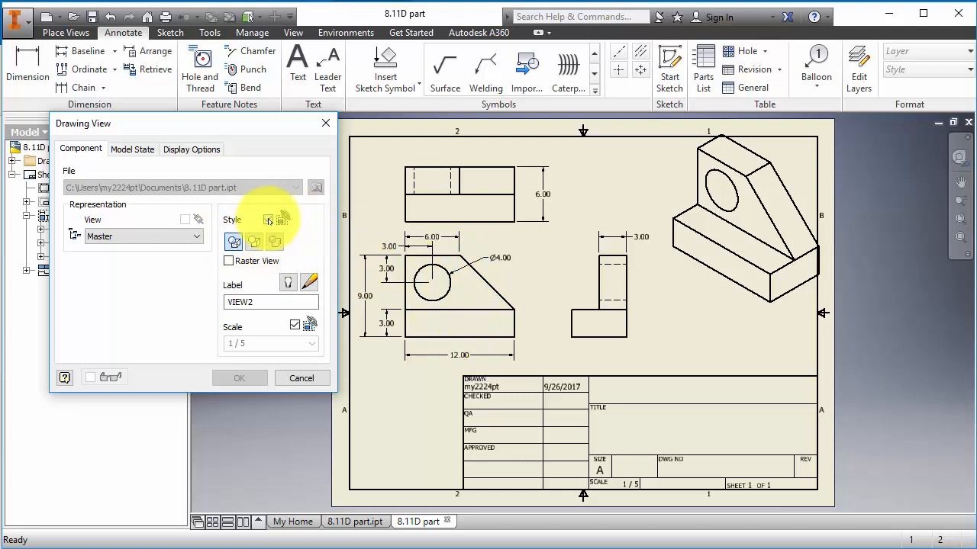
left_click(268, 219)
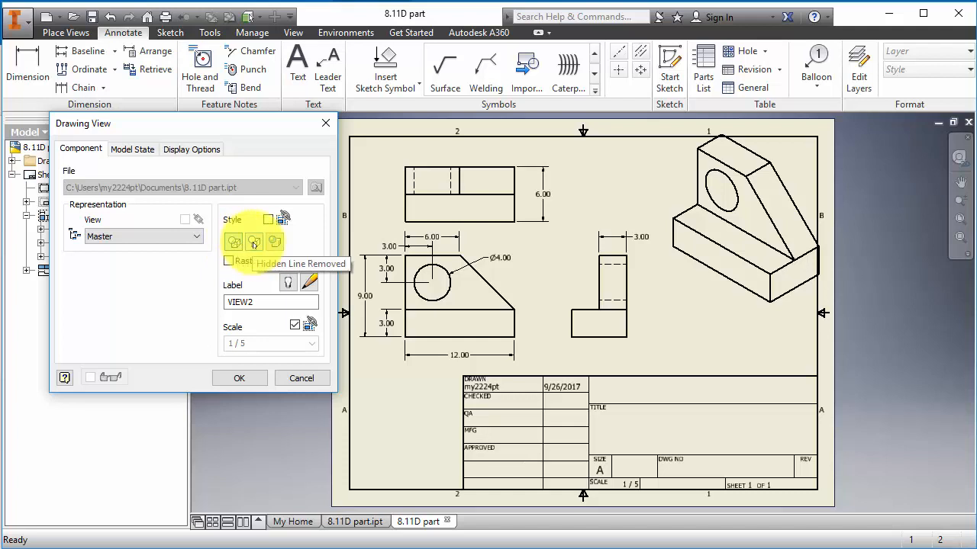
left_click(253, 243)
left_click(241, 380)
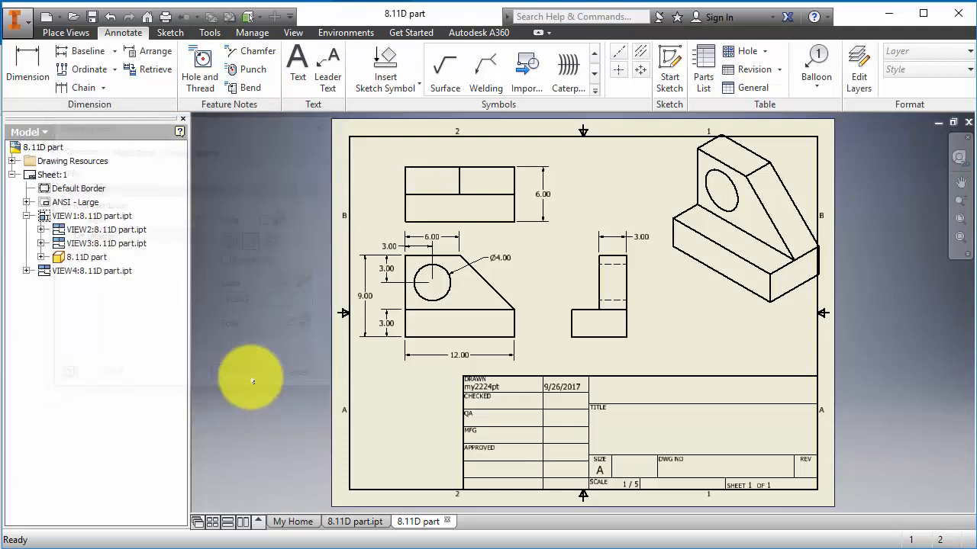
- Re-enable Style from Base on VIEW2 so its dashed hidden lines return
right_click(87, 230)
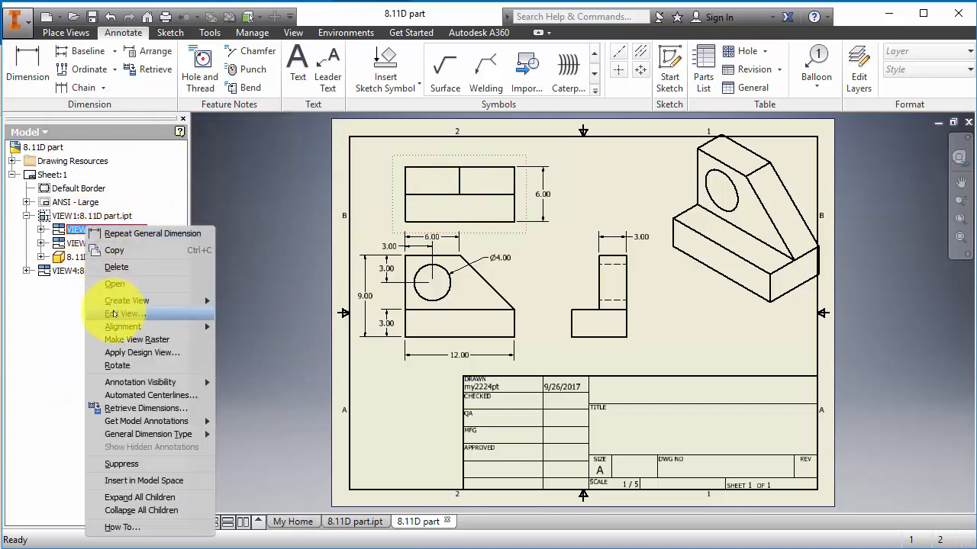
left_click(153, 256)
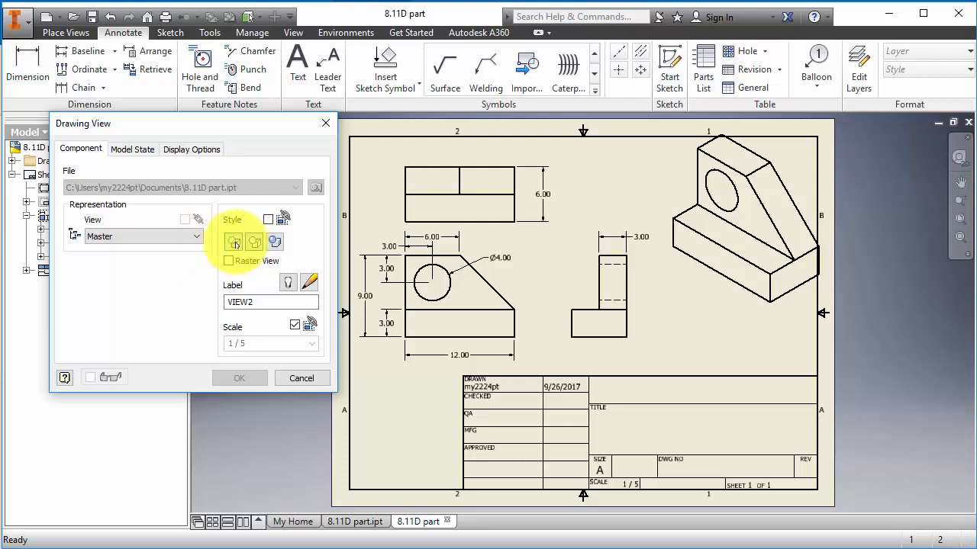
left_click(268, 220)
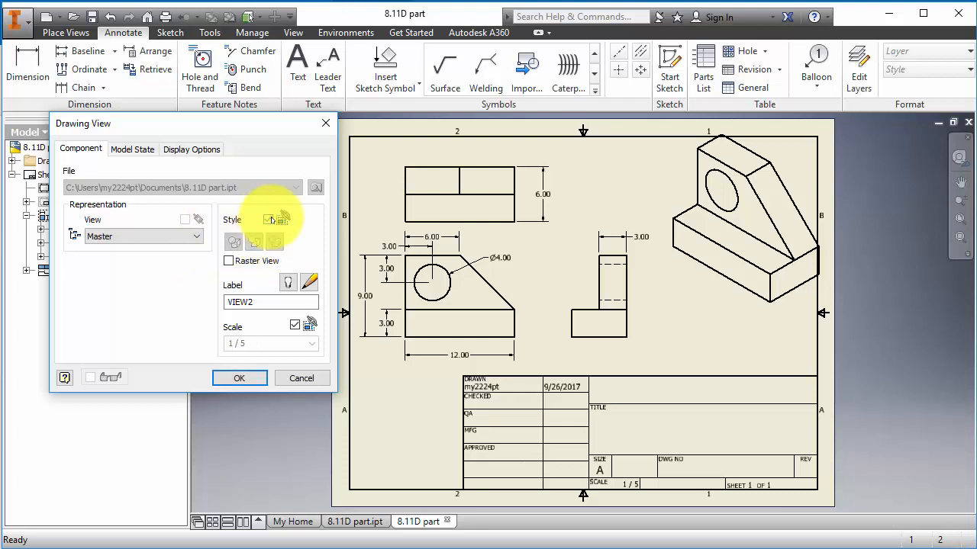
left_click(239, 379)
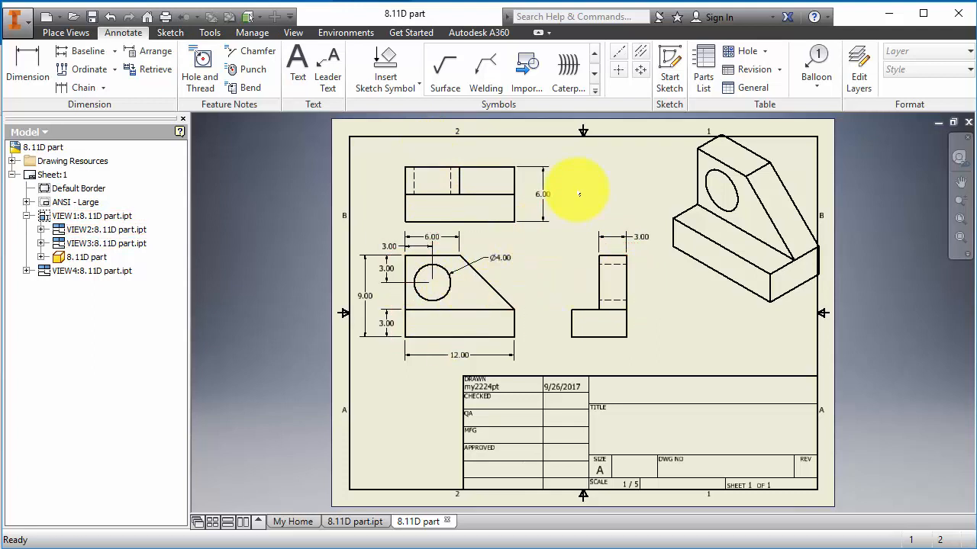
- Place a center mark on the Ø4.00 hole in the front view
left_click(641, 55)
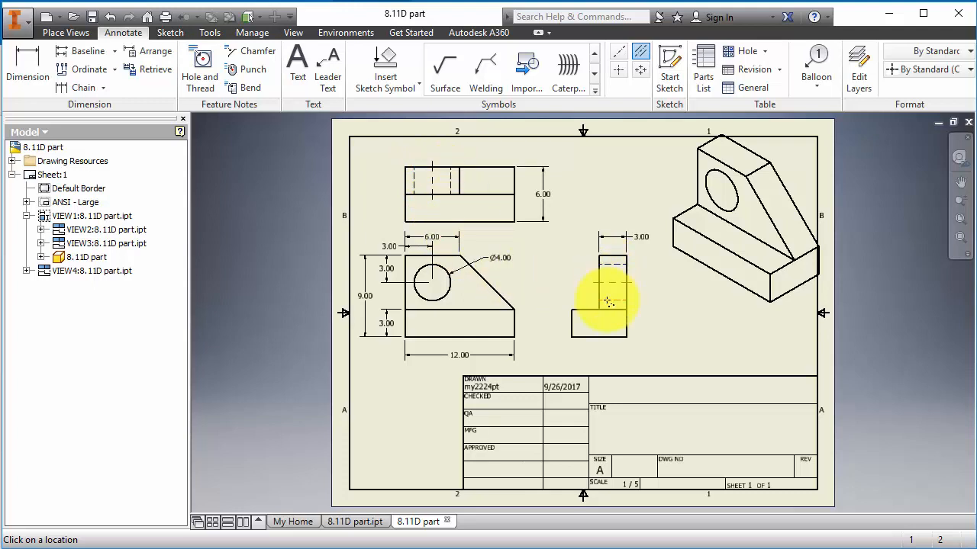
left_click(619, 71)
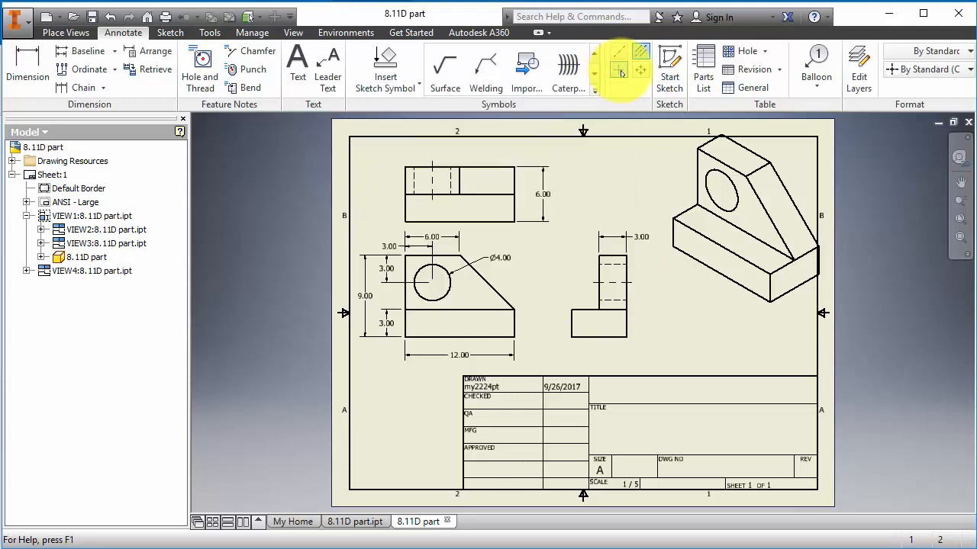
left_click(450, 288)
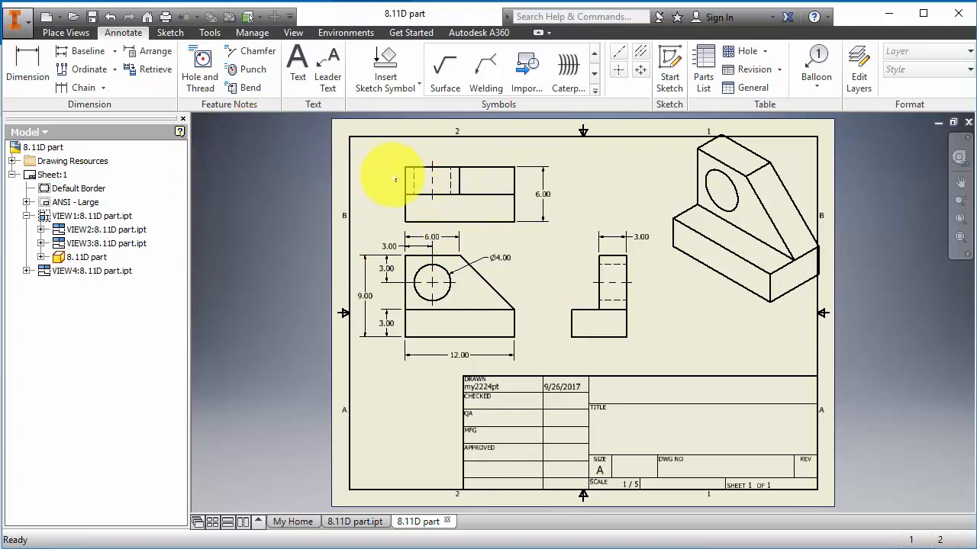
- Move the top view higher and lift the 6.00 dimension further above the front view
left_click(475, 181)
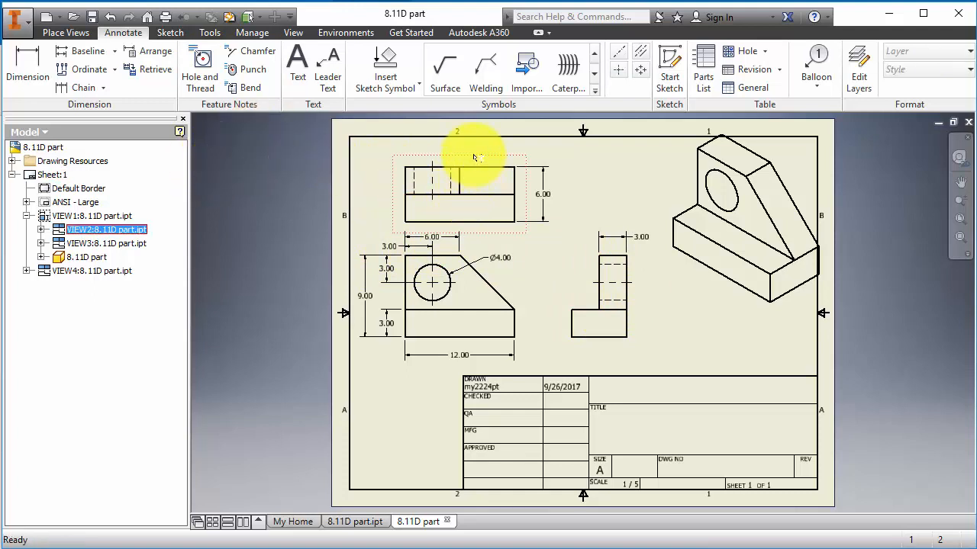
left_click_drag(472, 156, 473, 140)
left_click(431, 242)
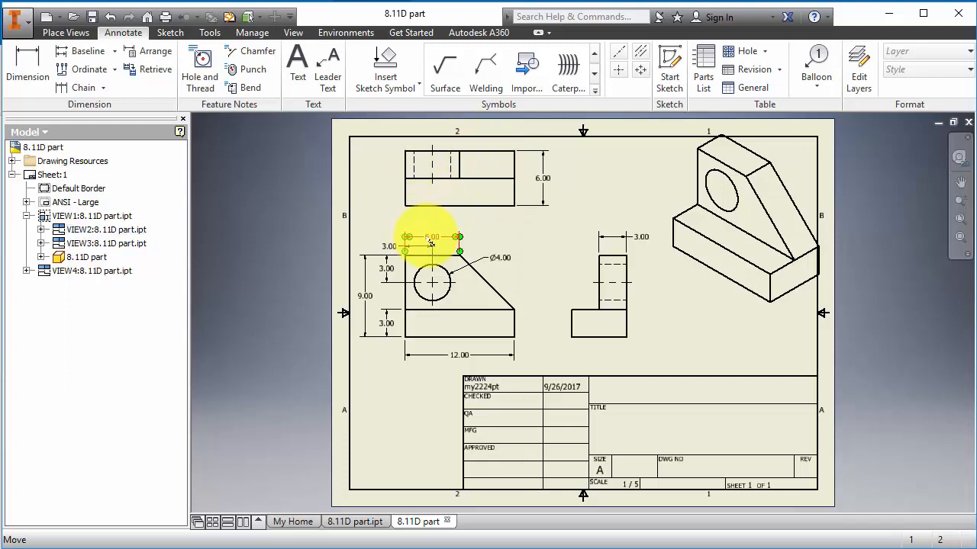
left_click_drag(424, 242, 399, 237)
- Rescale the isometric view from 1 / 4 to 1 / 5 and nudge it down and left
left_click(490, 238)
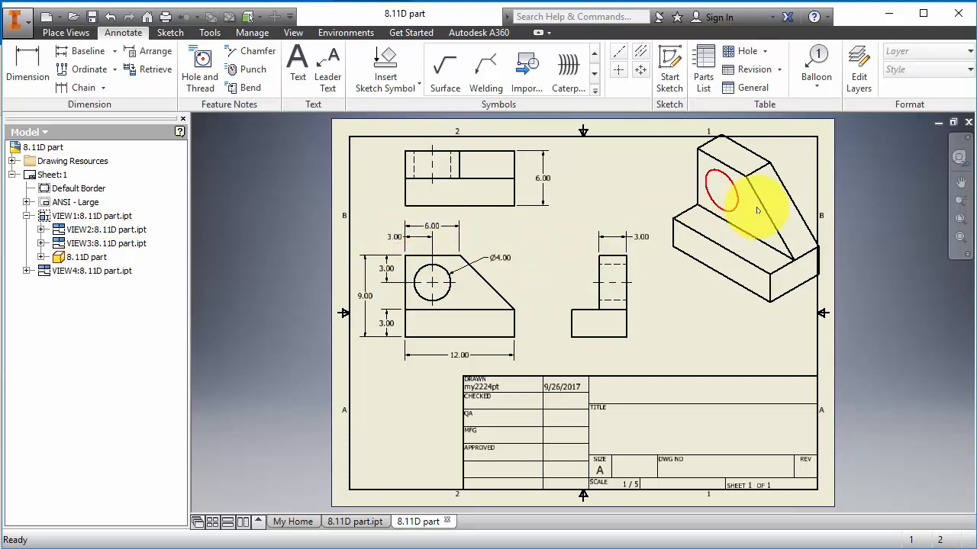
left_click(774, 198)
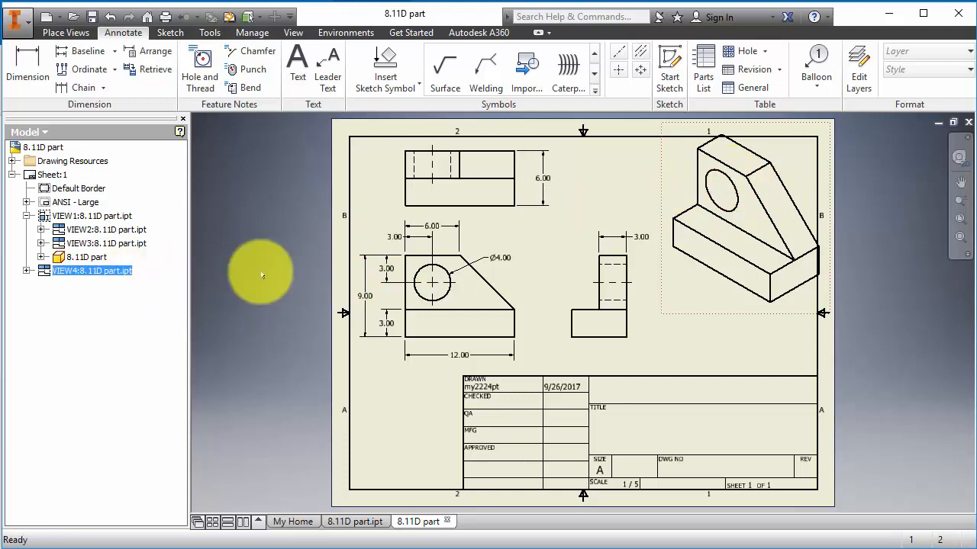
right_click(82, 273)
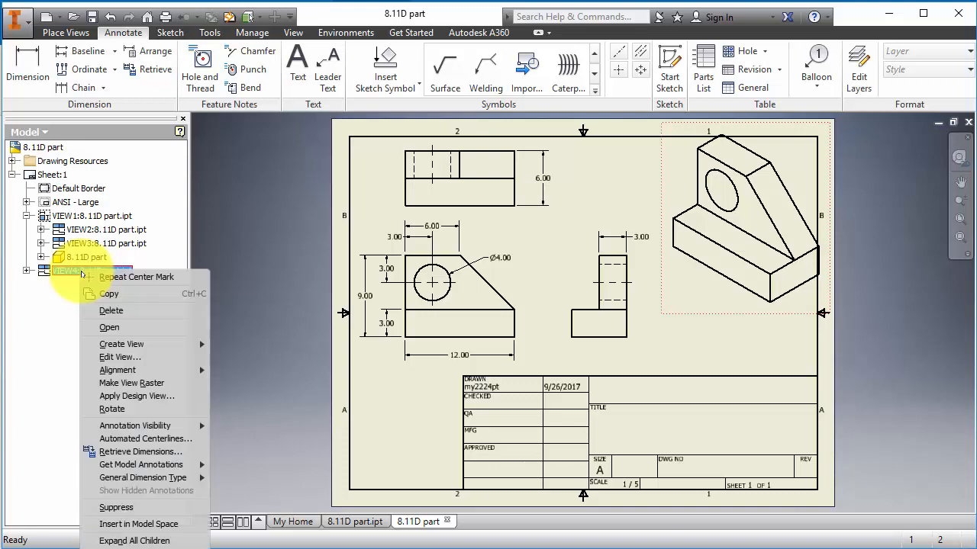
left_click(124, 358)
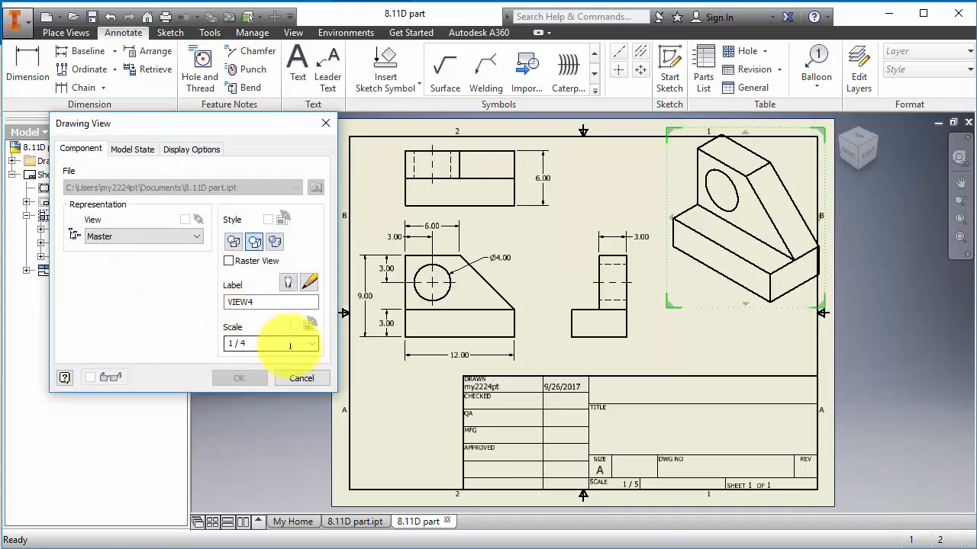
double_click(278, 345)
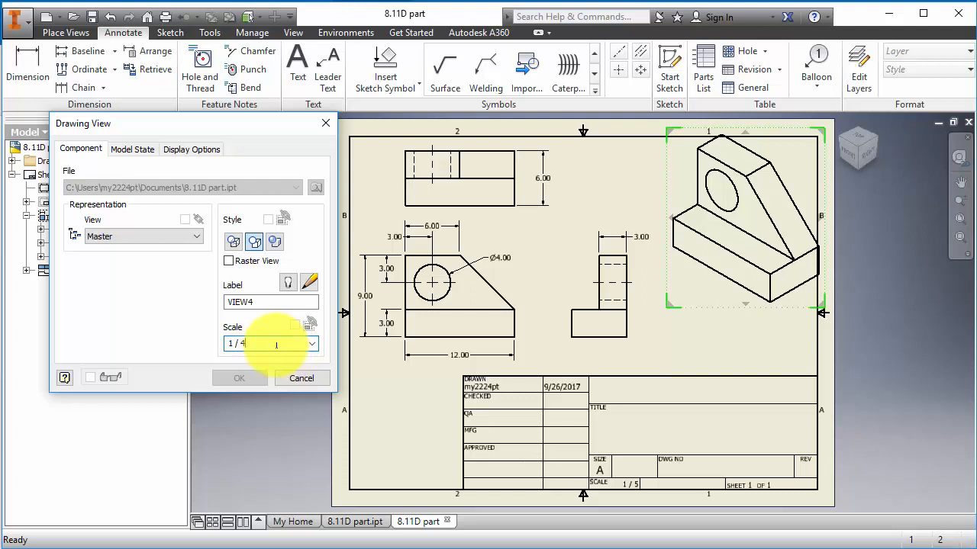
type("1 / 5")
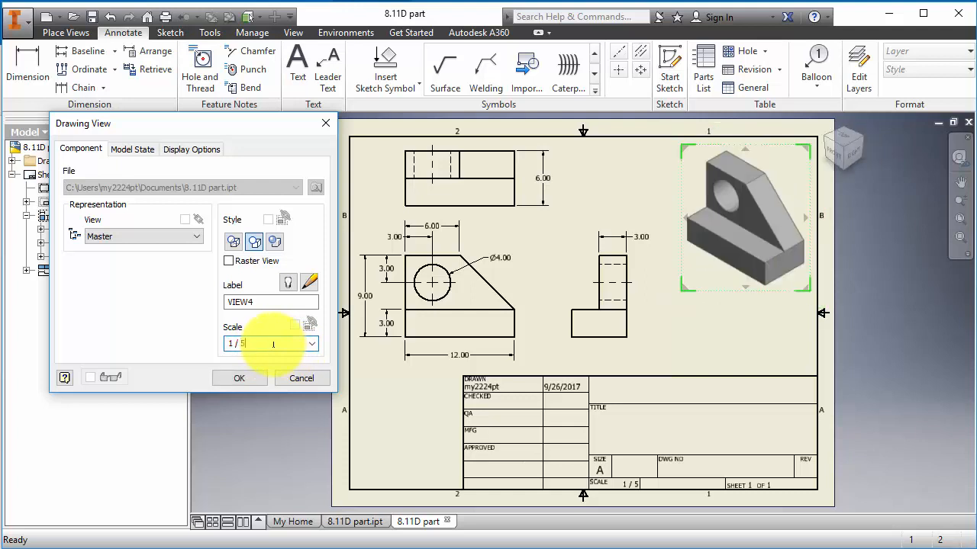
left_click(243, 379)
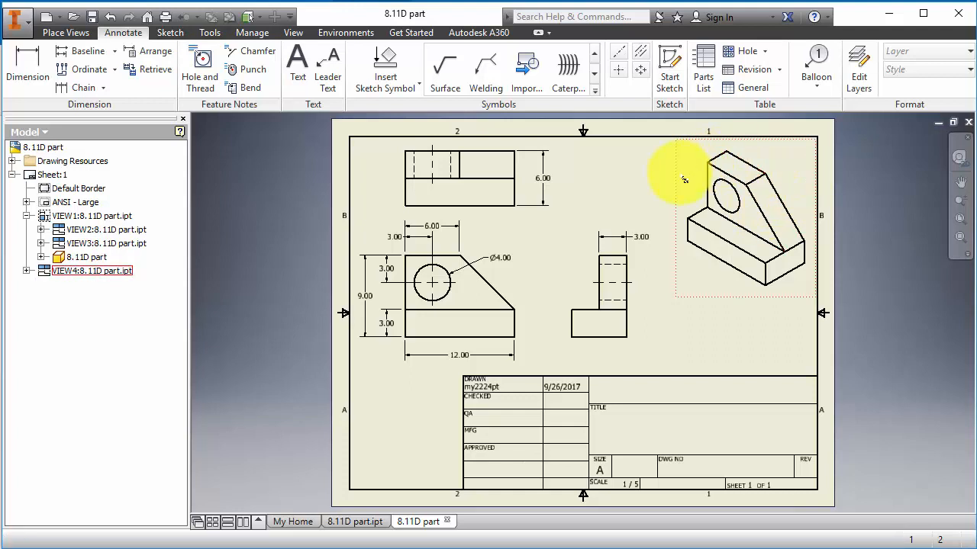
left_click_drag(678, 178, 670, 185)
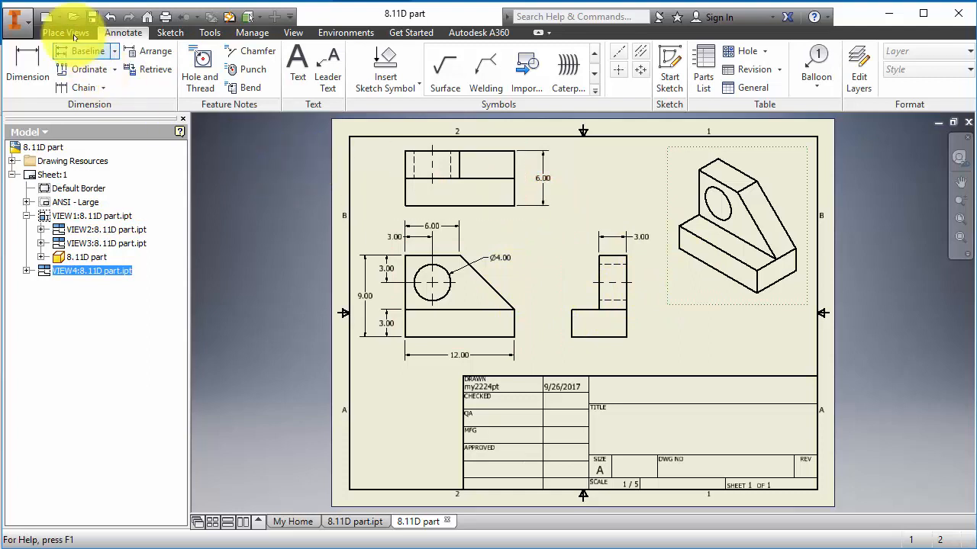
- Save the drawing as '8.11D part' in Inventor Drawing Files (*.dwg) format
left_click(23, 21)
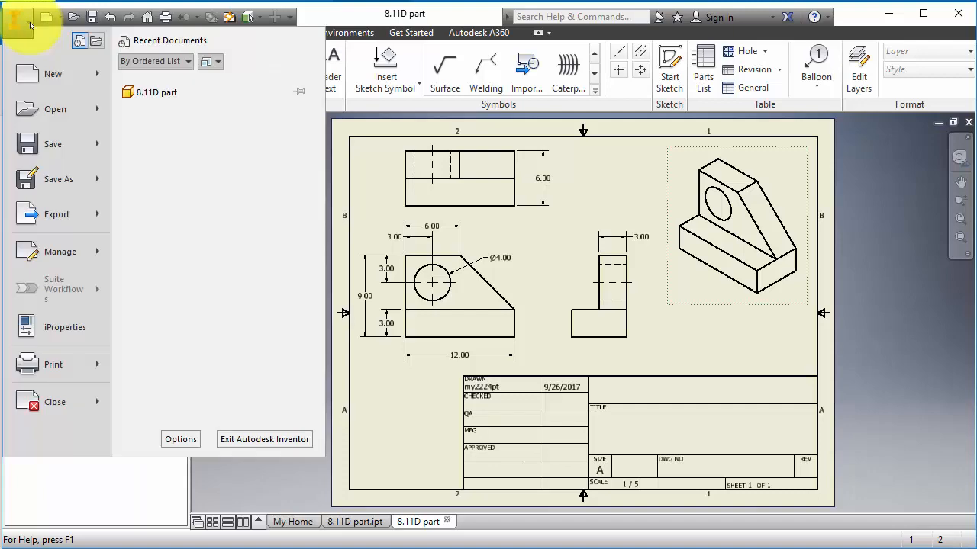
left_click(61, 179)
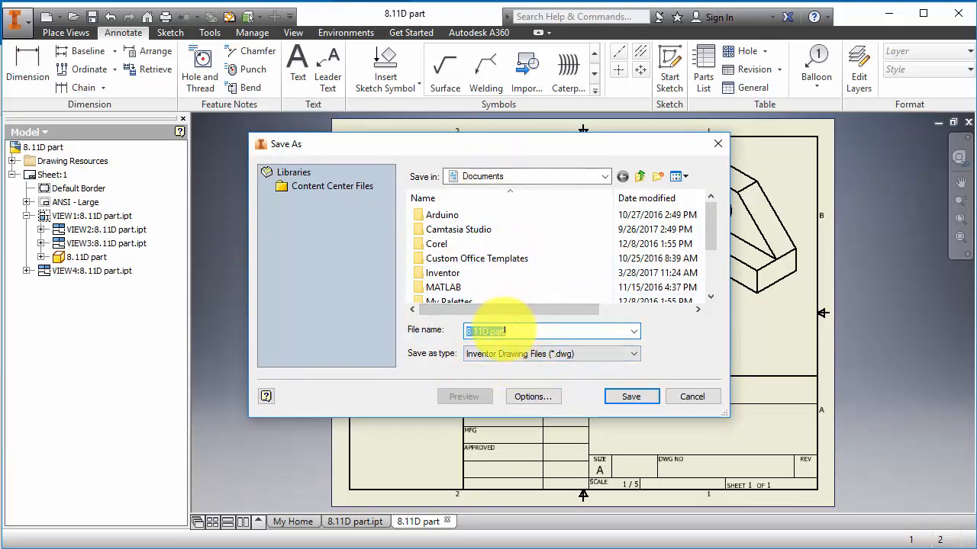
left_click(629, 396)
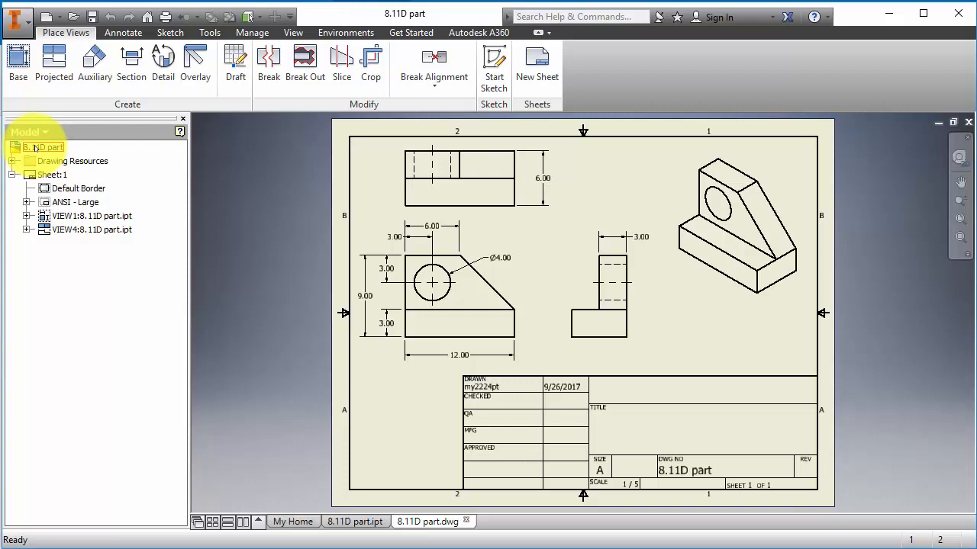
- Change the drawing's Part Number iProperty from '8.11D part' to '8.11D'
right_click(35, 148)
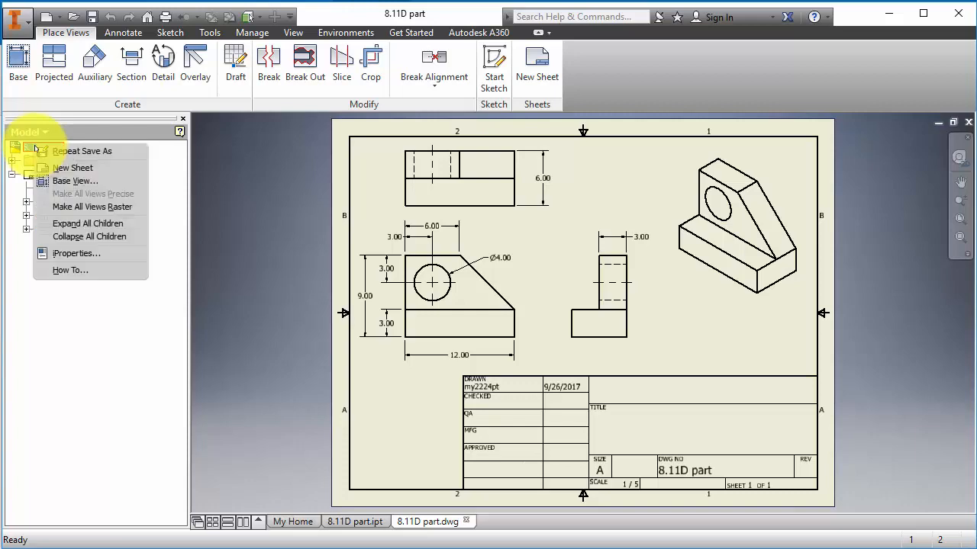
left_click(72, 253)
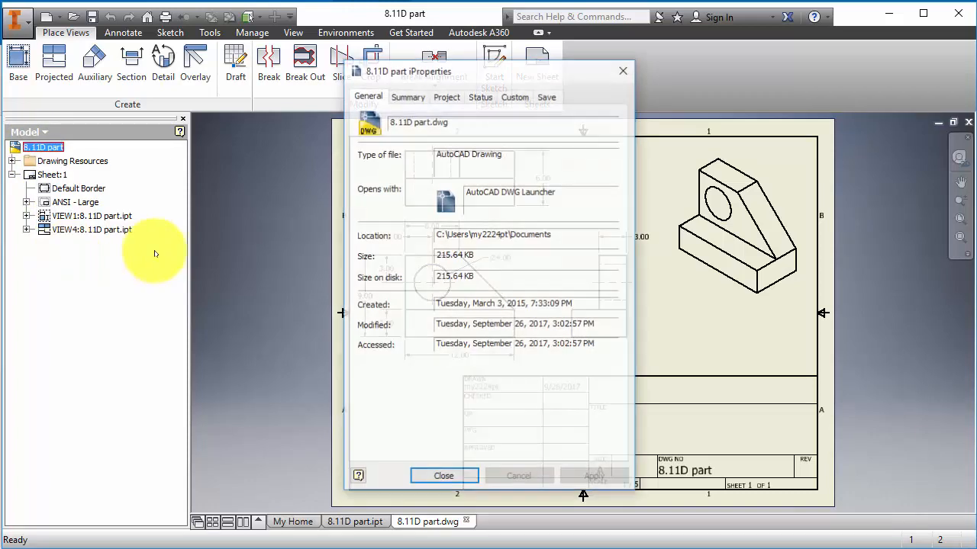
left_click(442, 97)
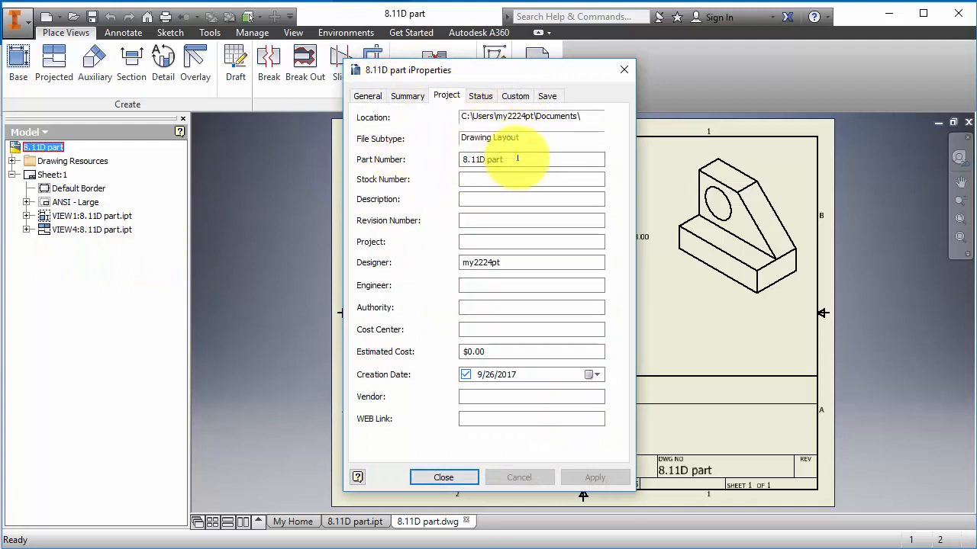
key("BackSpace")
key("BackSpace")
key("BackSpace")
key("BackSpace")
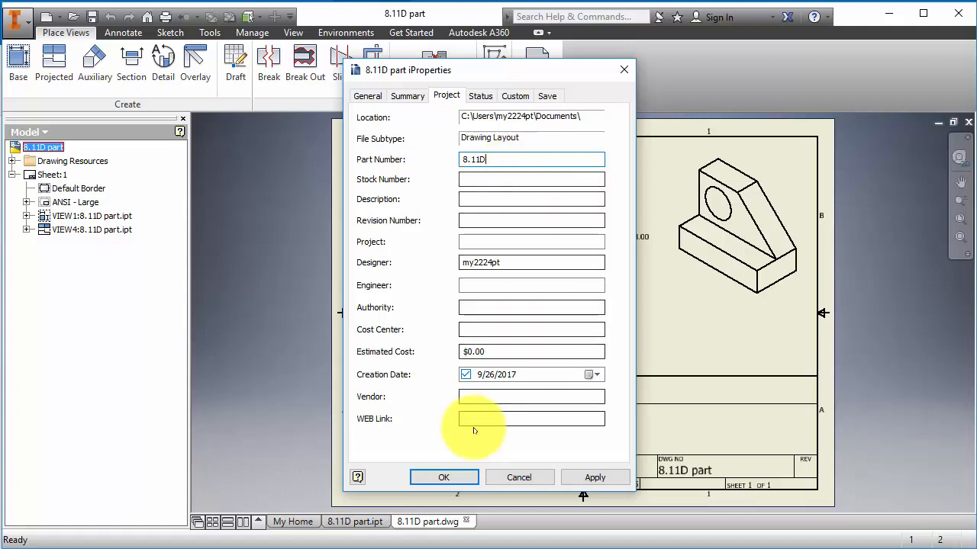
left_click(435, 479)
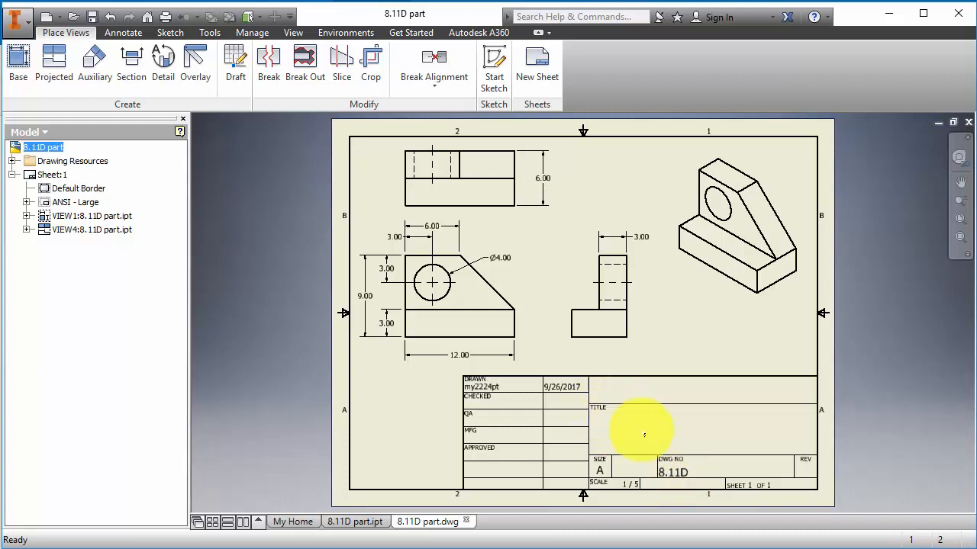
- Add the placeholder name text 'First Last' at 0.240 in size in the title block
left_click(124, 32)
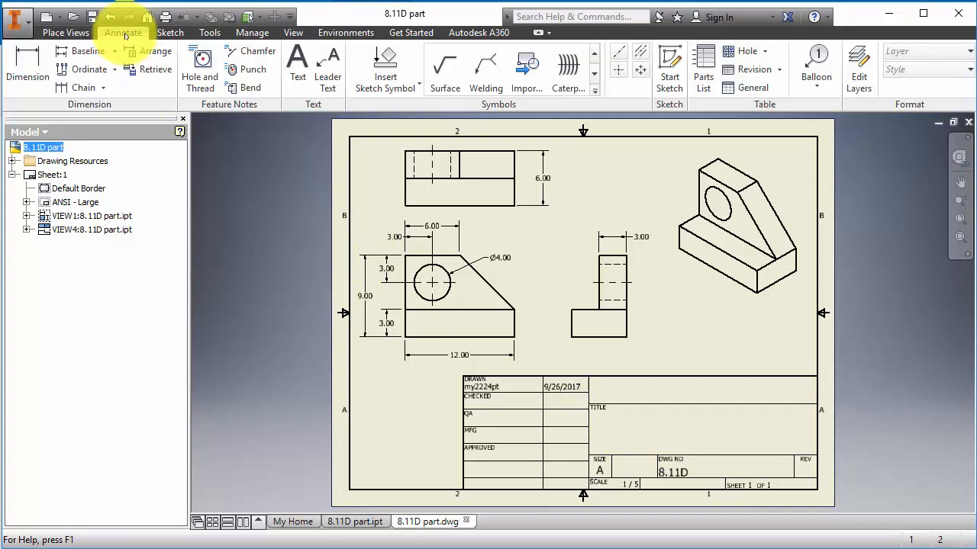
left_click(298, 65)
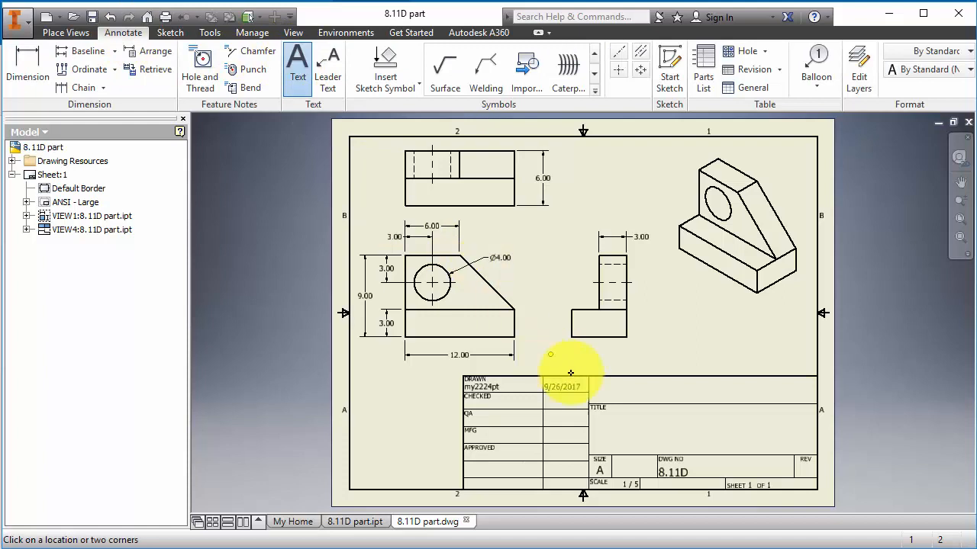
left_click(693, 432)
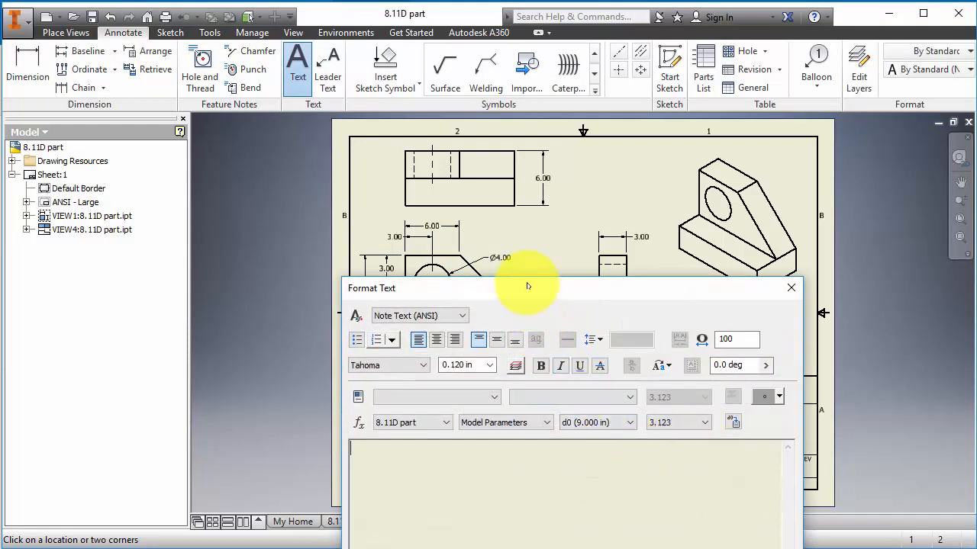
left_click_drag(526, 287, 483, 167)
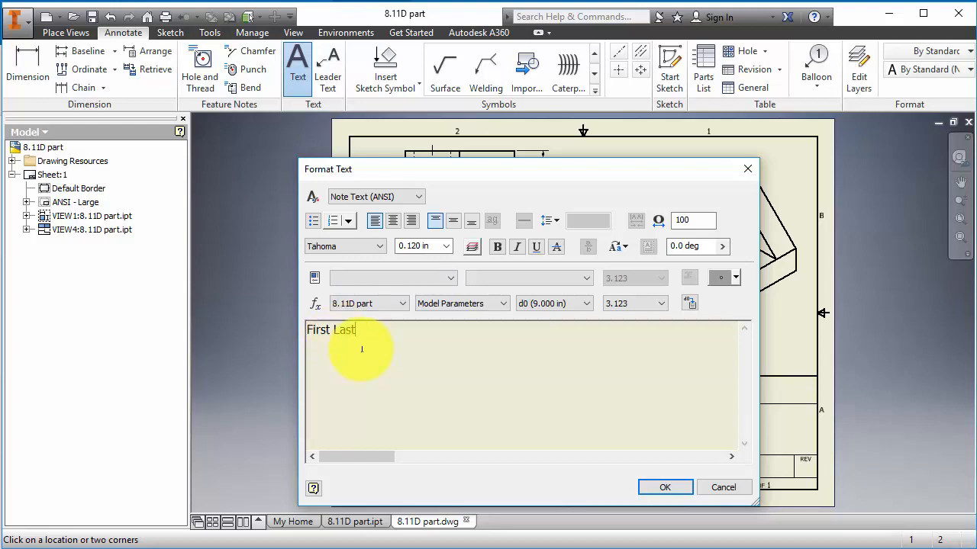
left_click_drag(349, 329, 297, 328)
left_click(446, 245)
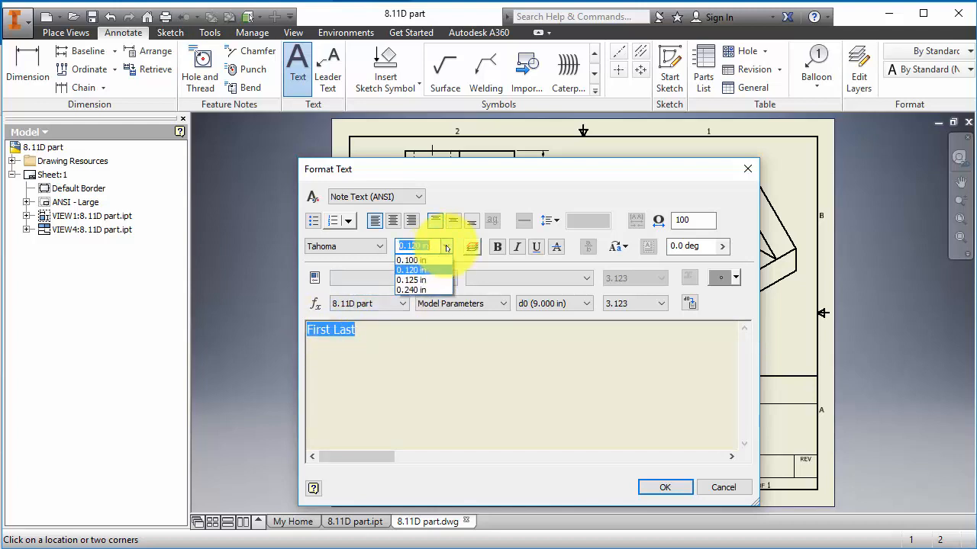
left_click(424, 290)
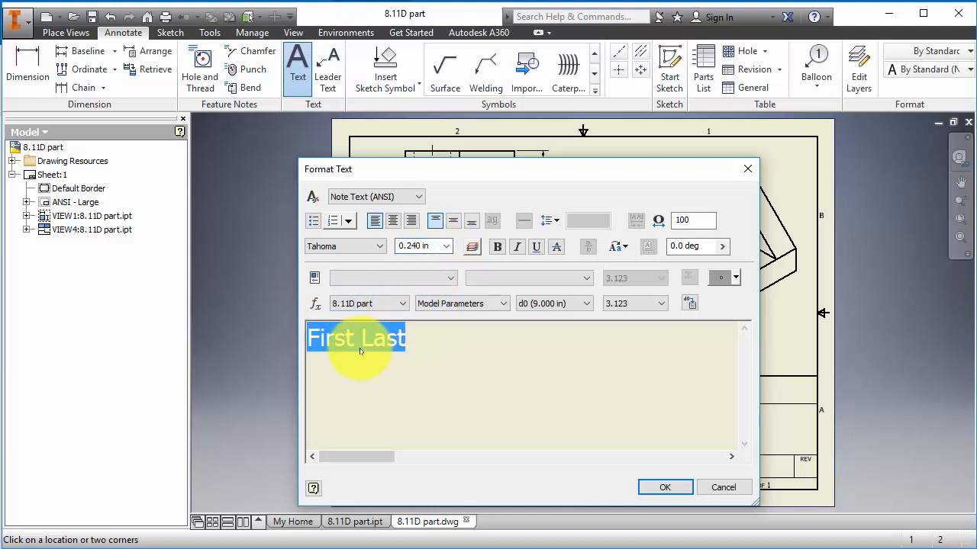
left_click(663, 488)
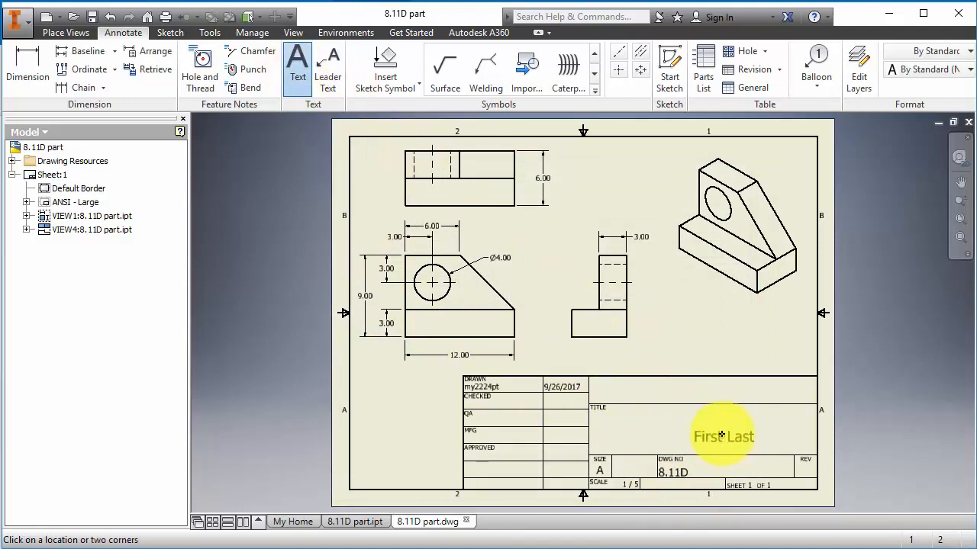
- Shift the 'First Last' text left to centre it in the title area
key("Escape")
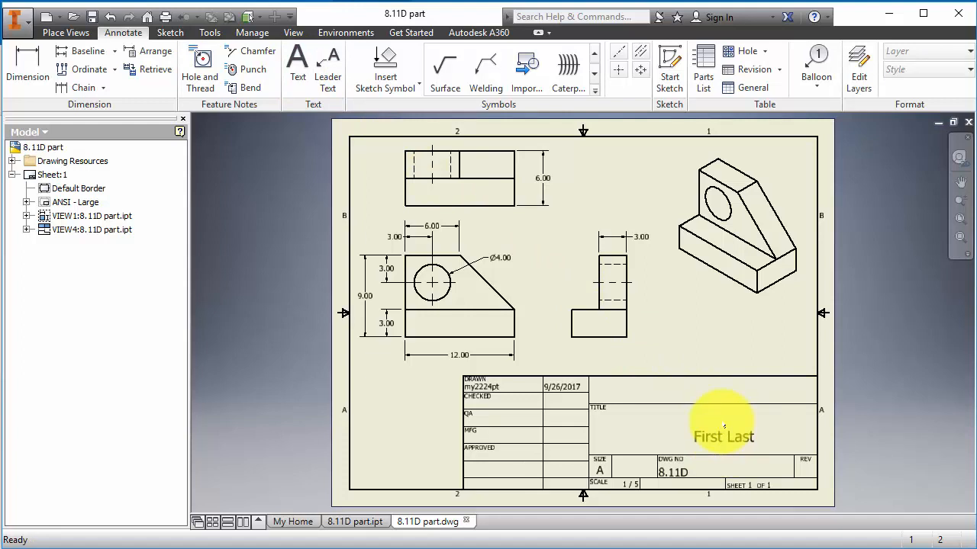
left_click(710, 437)
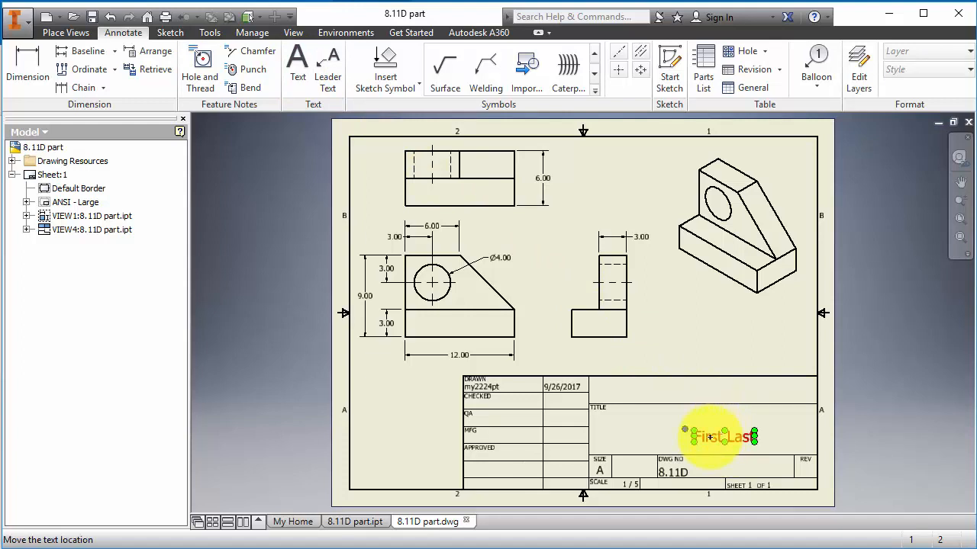
left_click_drag(717, 438, 686, 433)
left_click(624, 436)
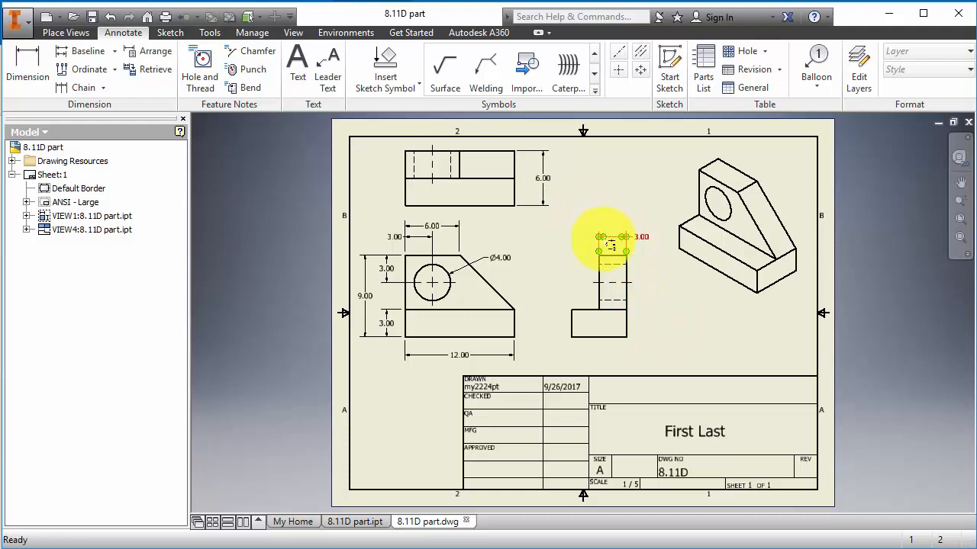
- Save the drawing and export it as the PDF '8.11D part'
left_click(17, 22)
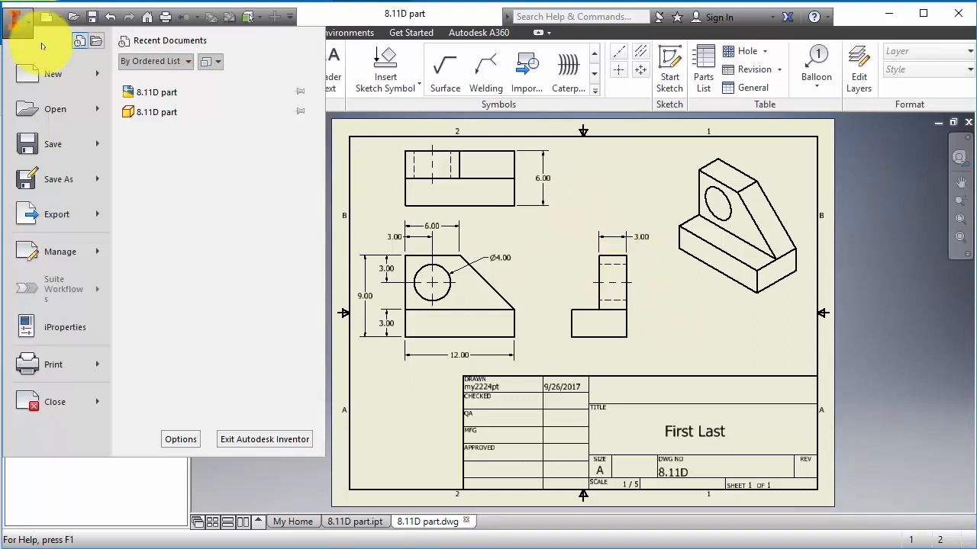
left_click(54, 145)
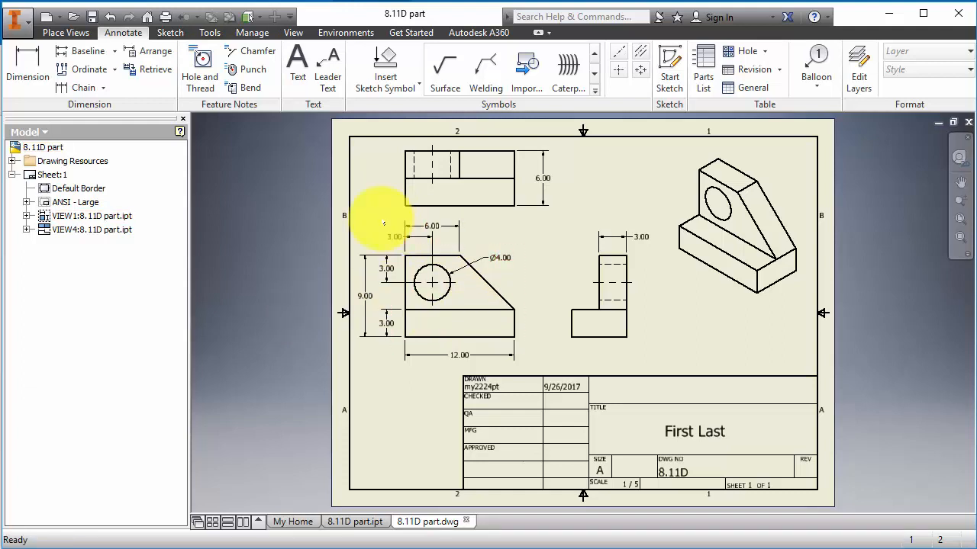
left_click(26, 23)
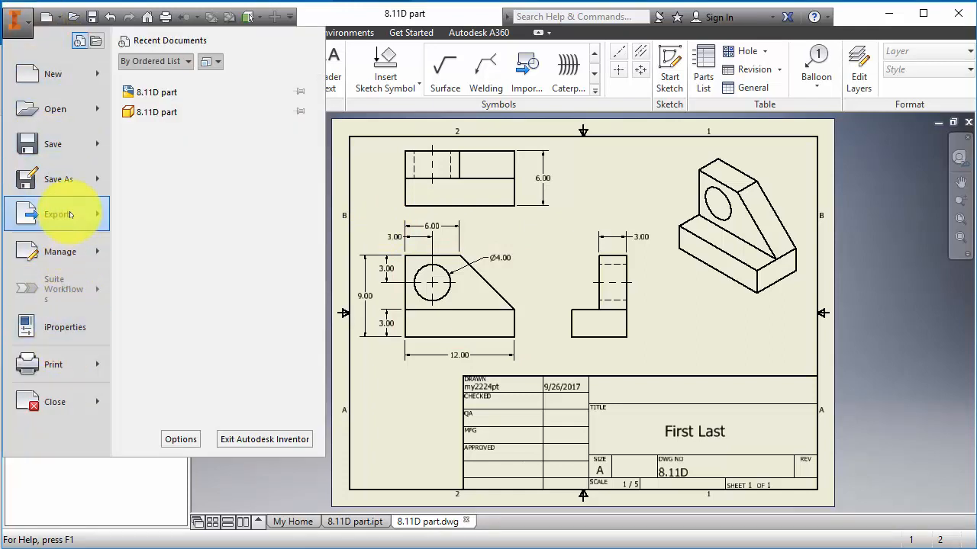
mouse_move(69, 214)
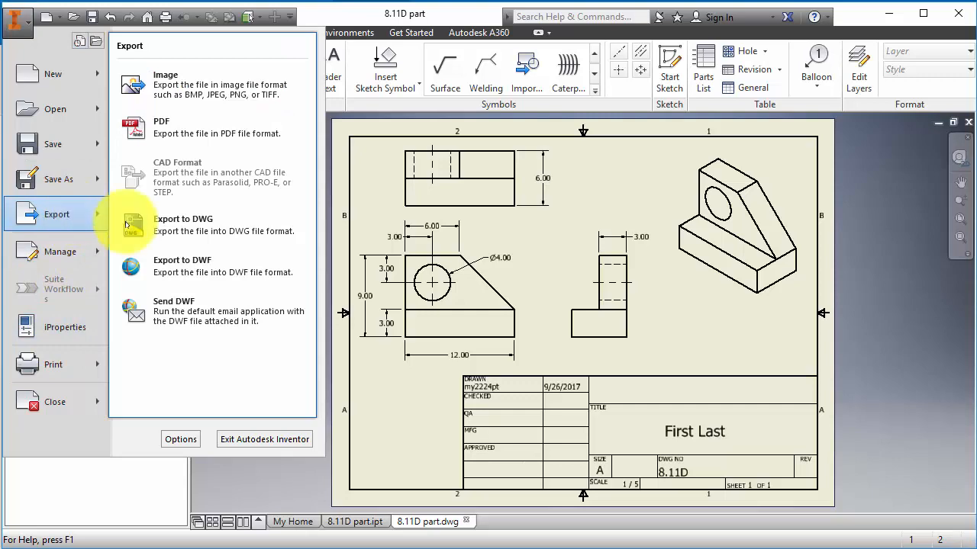
left_click(175, 135)
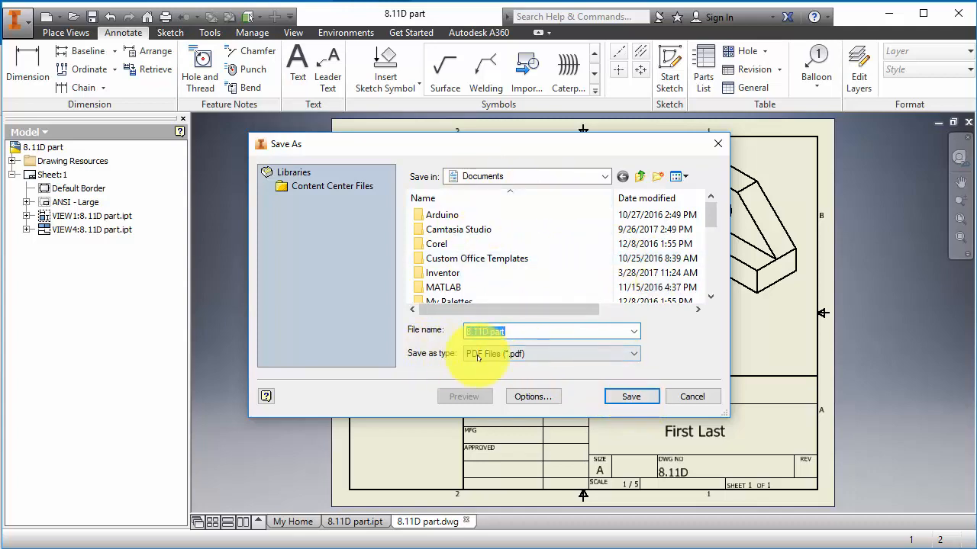
left_click(631, 397)
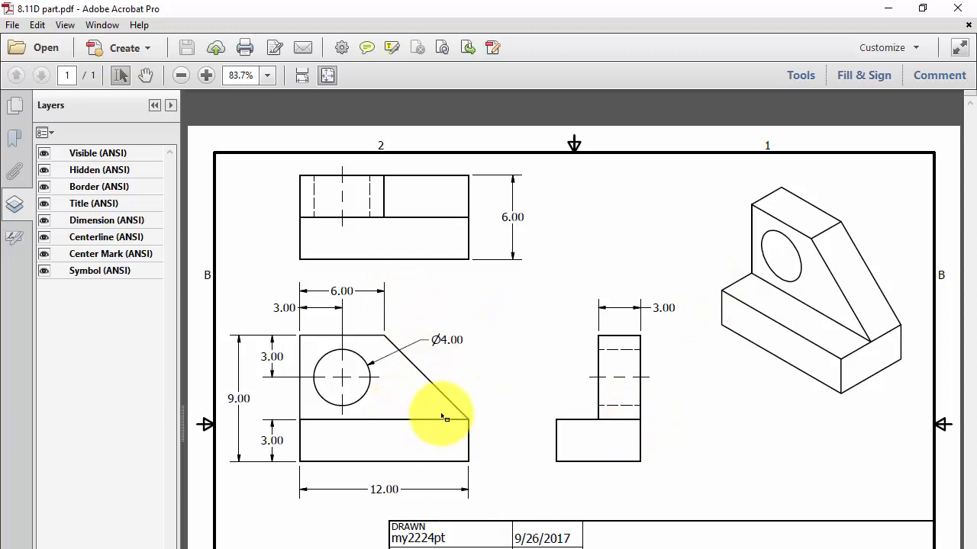
- Close Adobe Acrobat Pro to return to the Inventor drawing
left_click(959, 9)
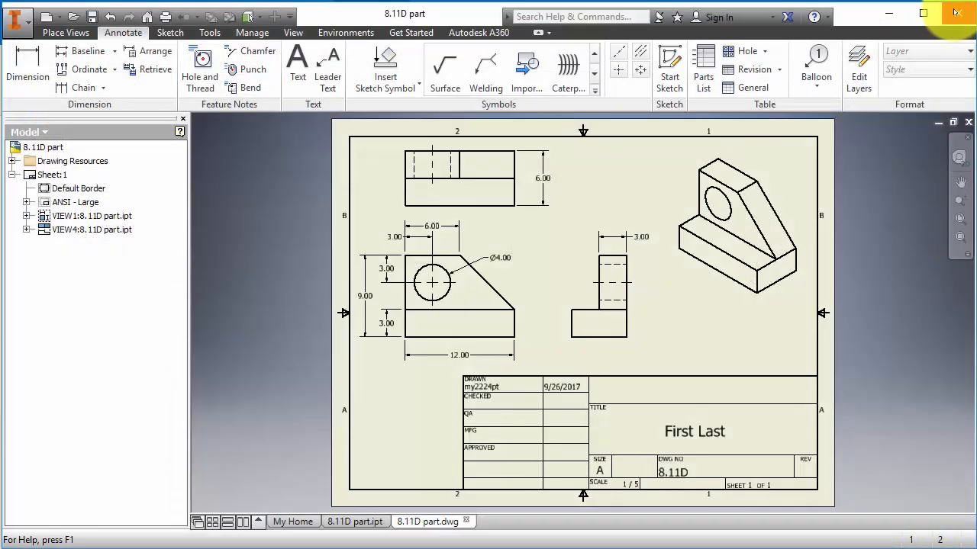